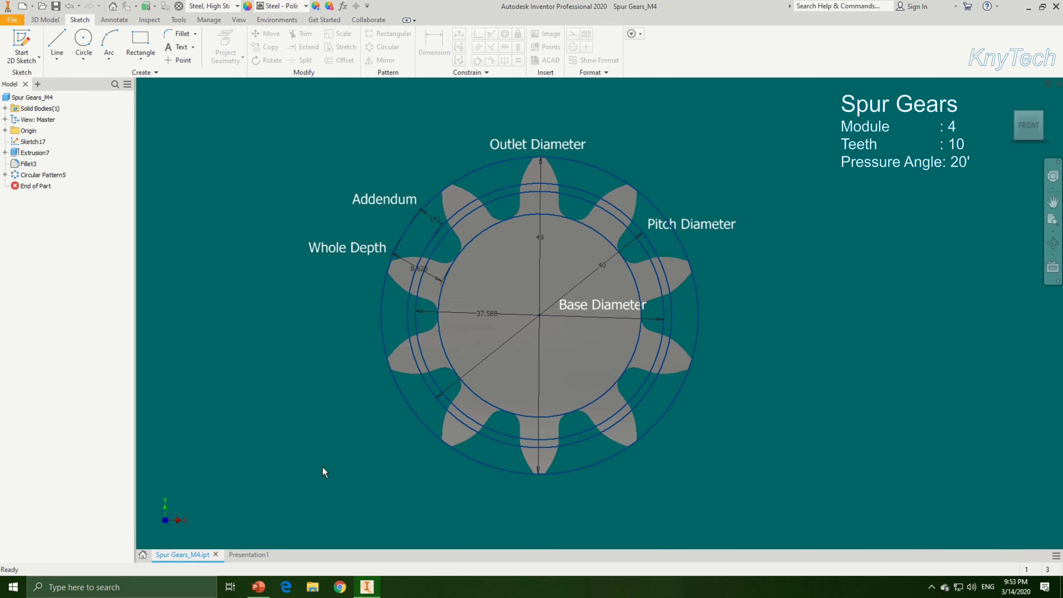
key("F6")
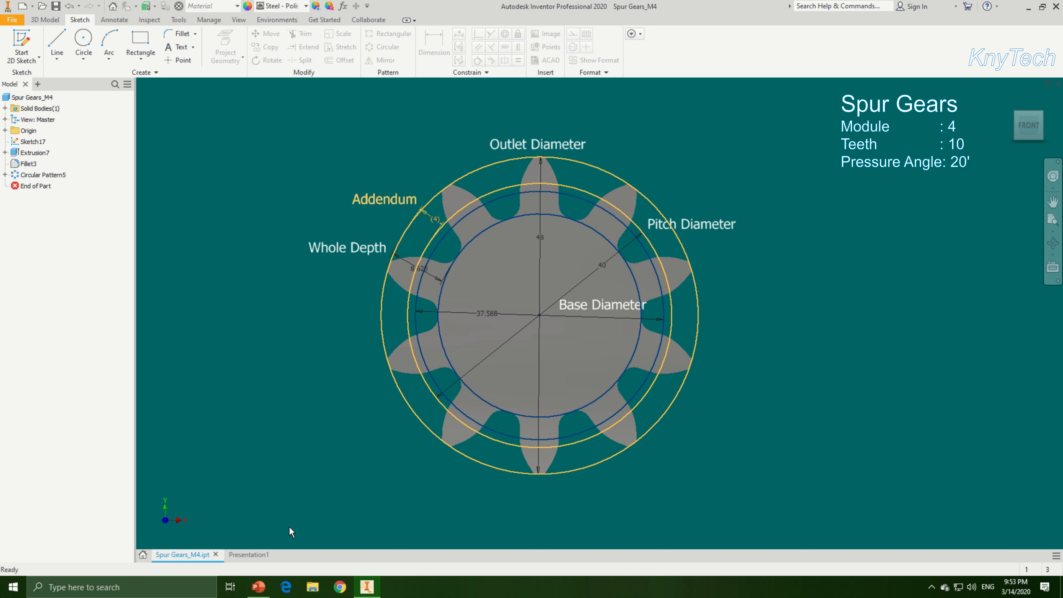
left_click(323, 467)
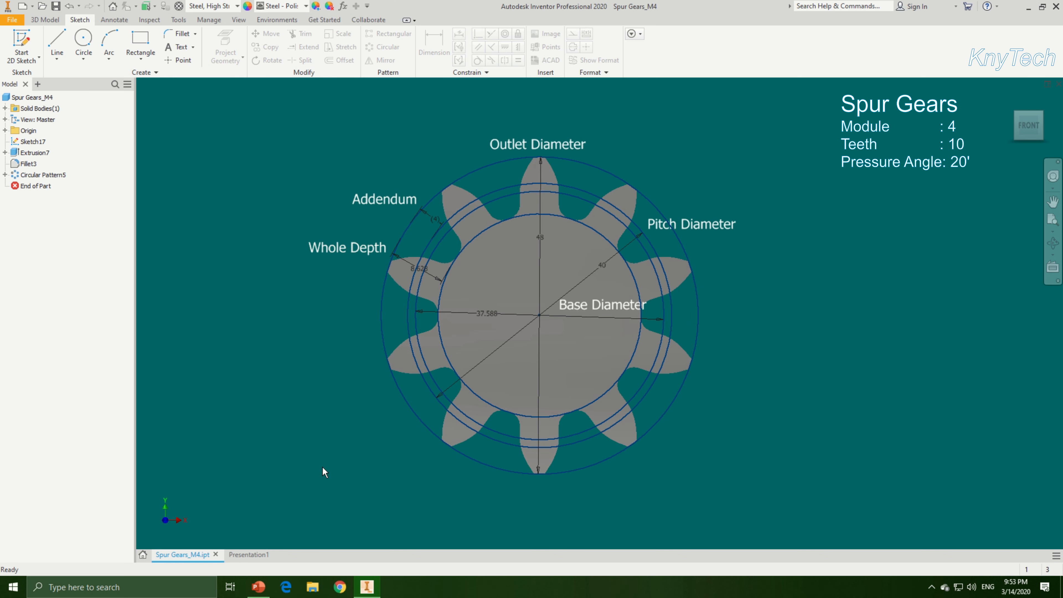
key("F6")
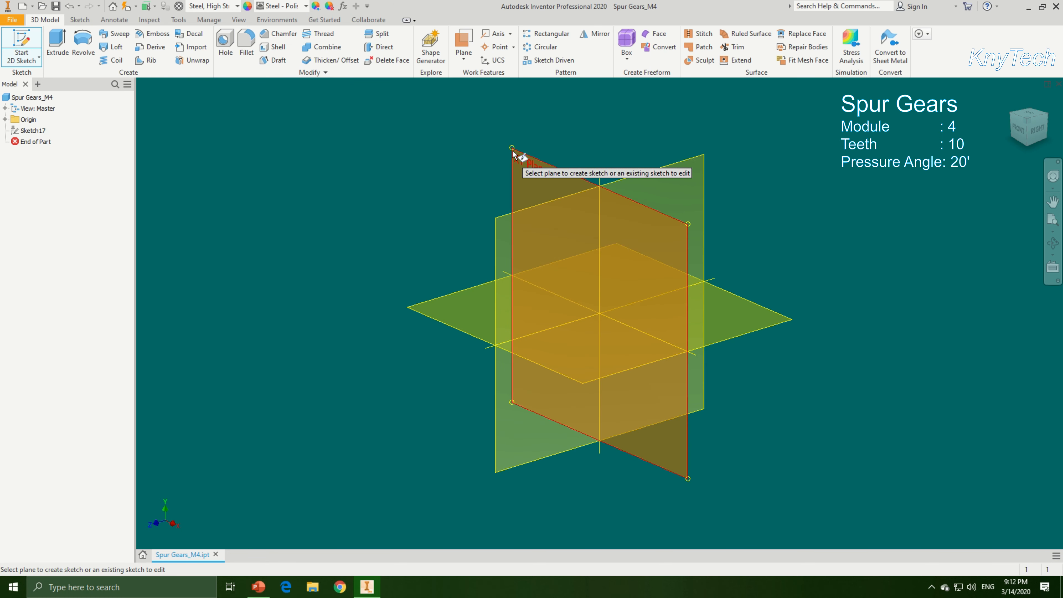
Step: Start a sketch on the front XY plane and draw a 40 mm diameter pitch circle centred on the origin
left_click(512, 149)
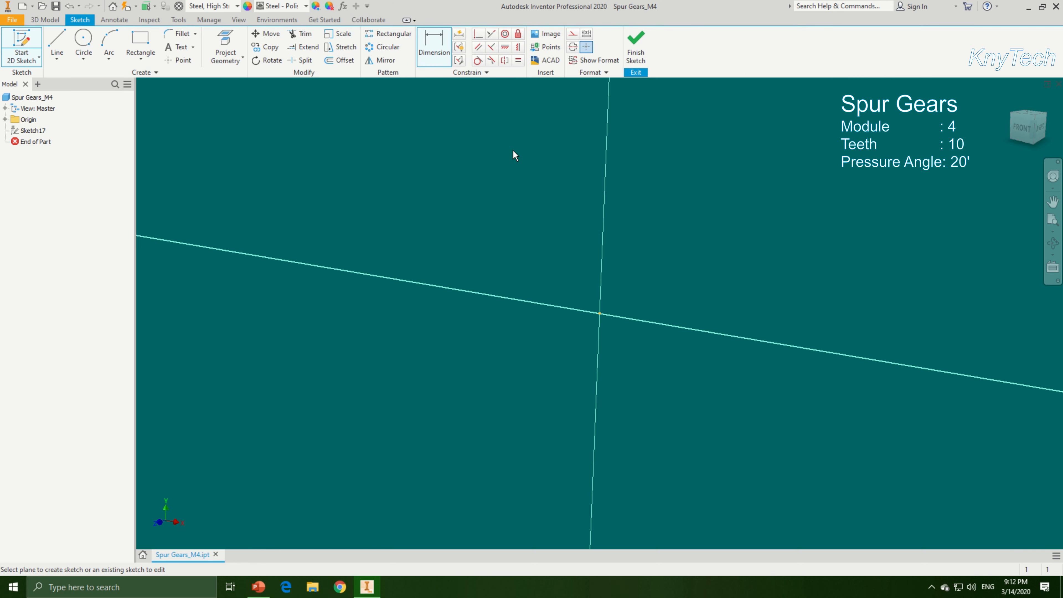
left_click(86, 40)
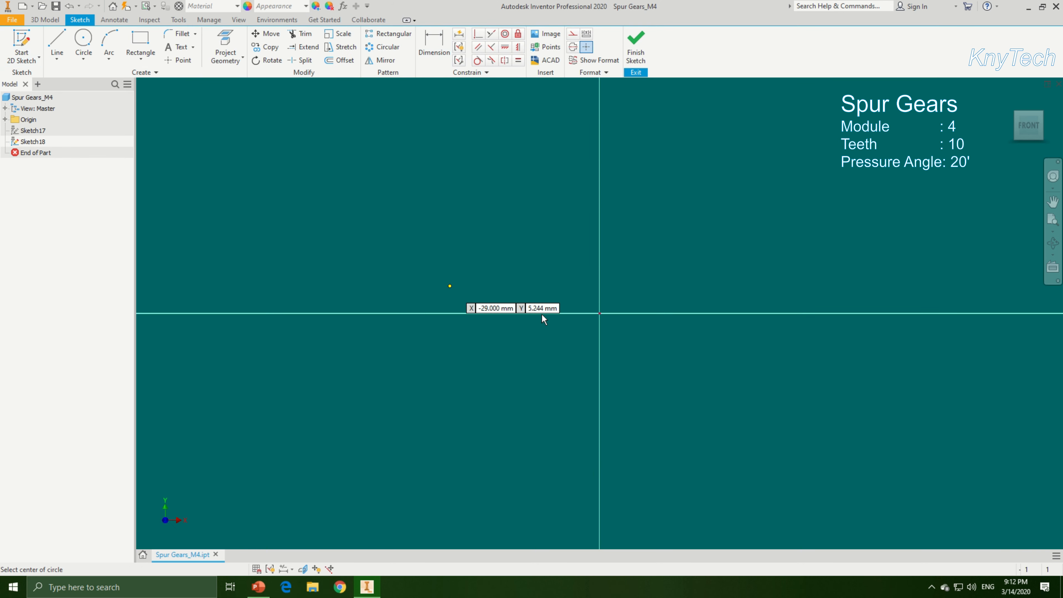
left_click(599, 313)
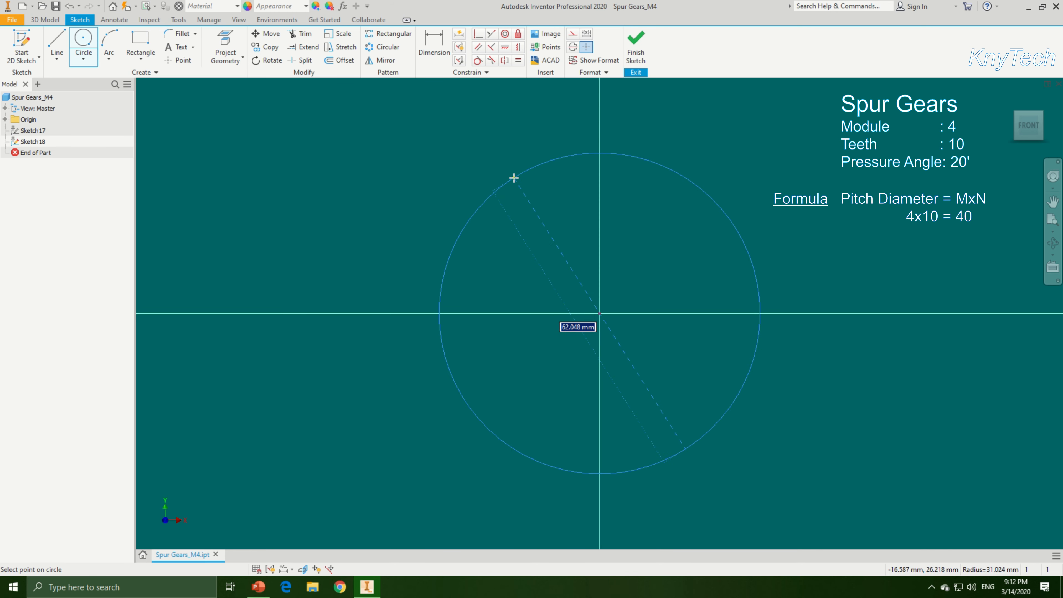
key("Return")
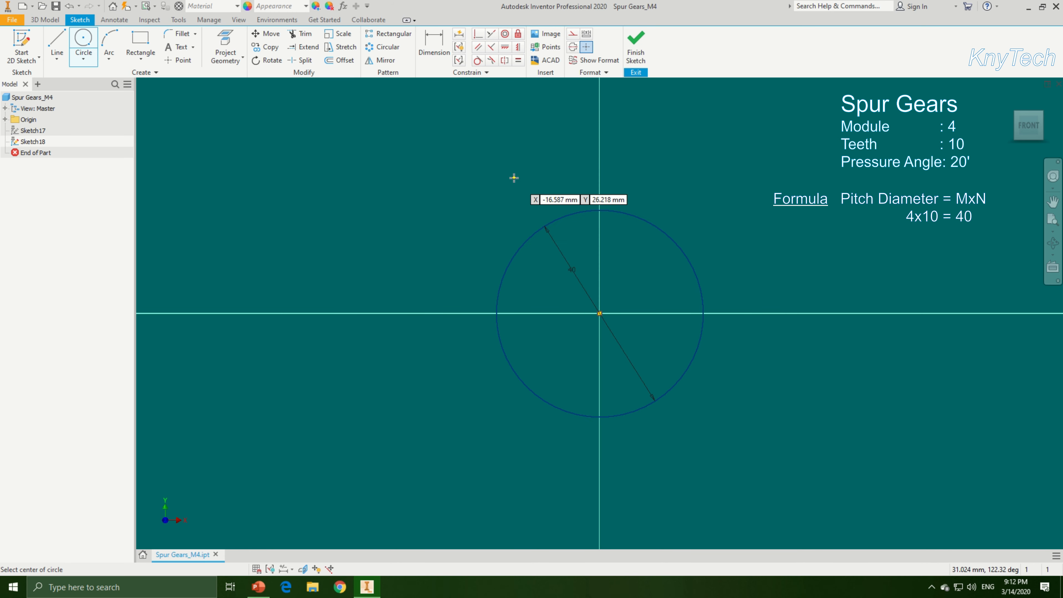
Step: Draw the outlet circle at 48 mm diameter and the base circle at 37.5877048316 mm diameter, both centred on the origin
left_click(546, 315)
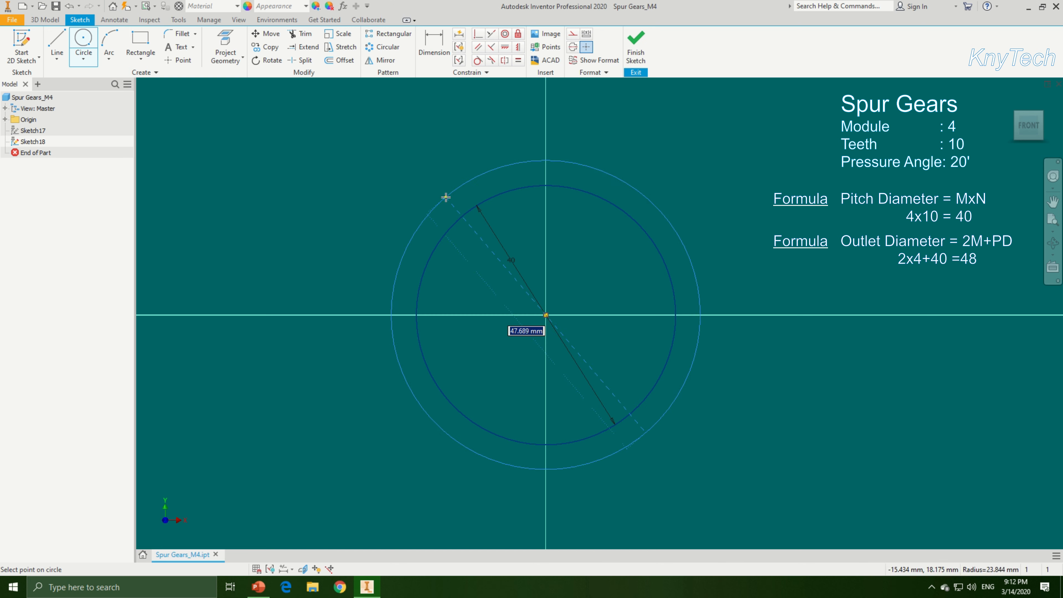
type("48")
key("Return")
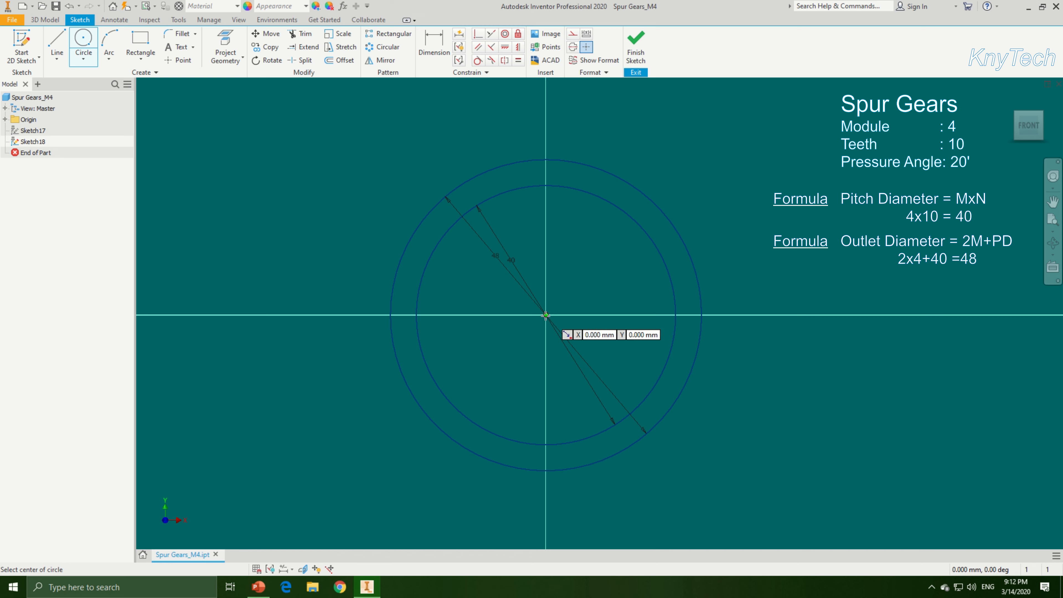
left_click(546, 314)
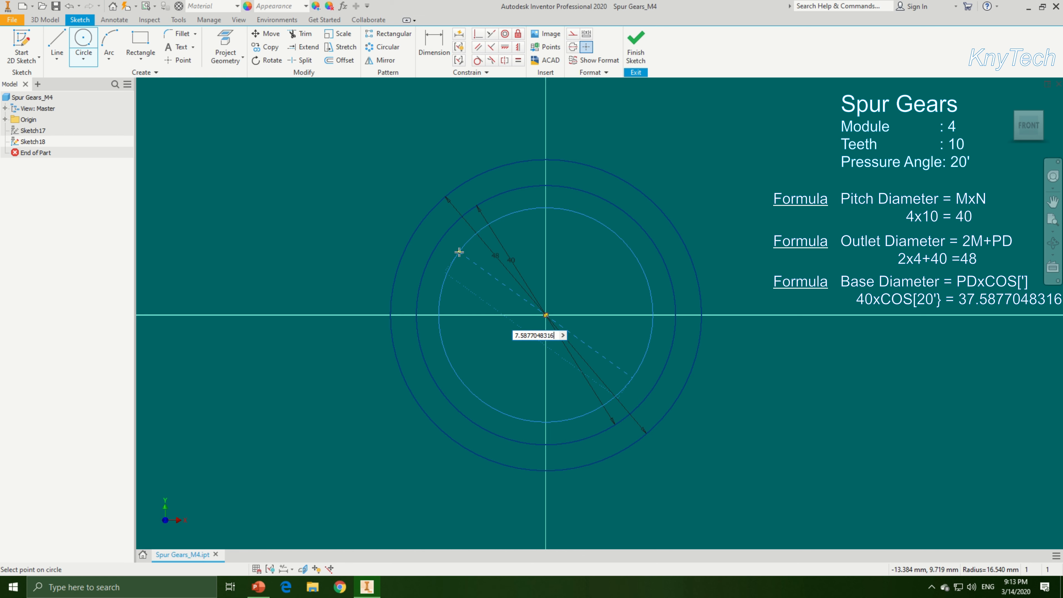
key("Return")
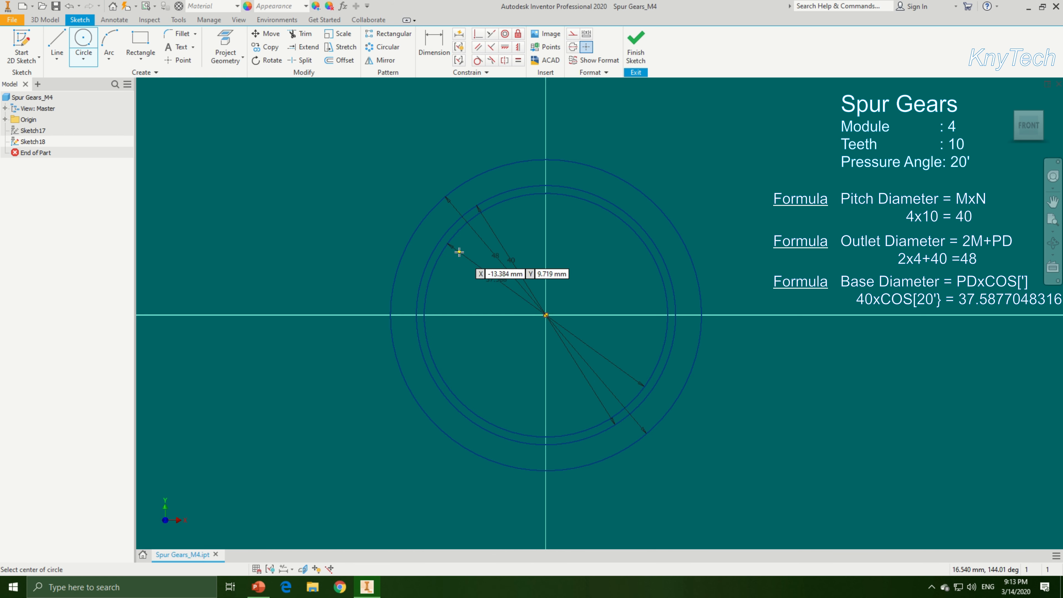
Step: Draw a concentric root circle inside the base circle and set its distance from the outlet circle to 8.628 mm
left_click(547, 314)
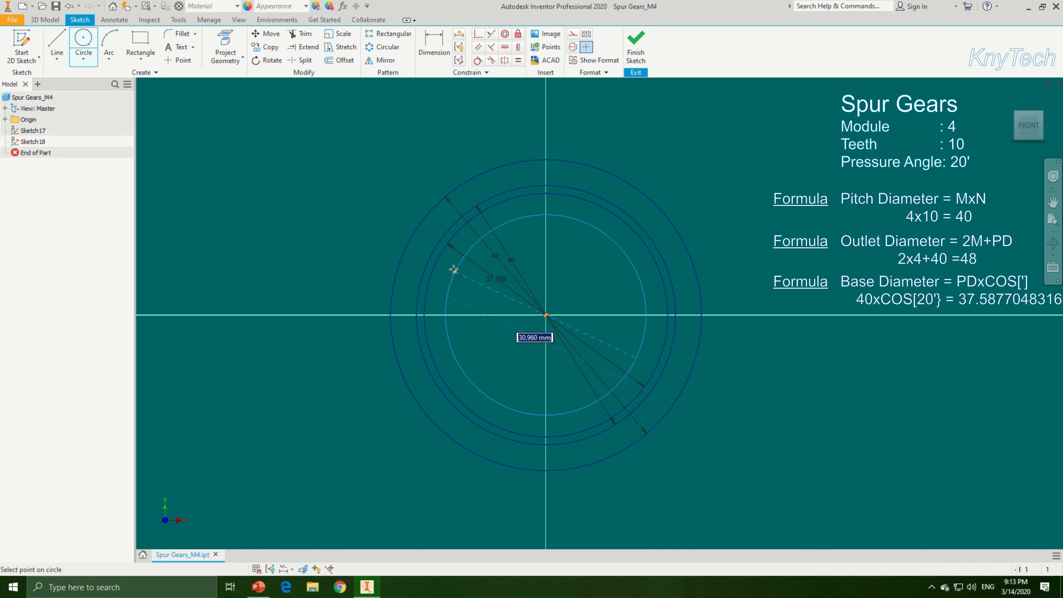
left_click(451, 266)
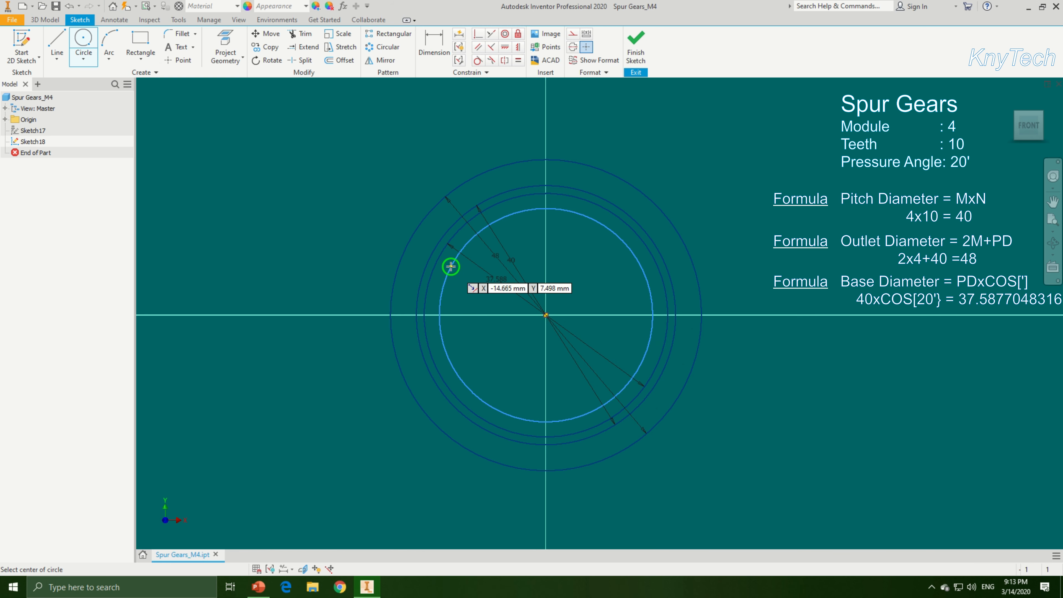
left_click(435, 46)
left_click(430, 209)
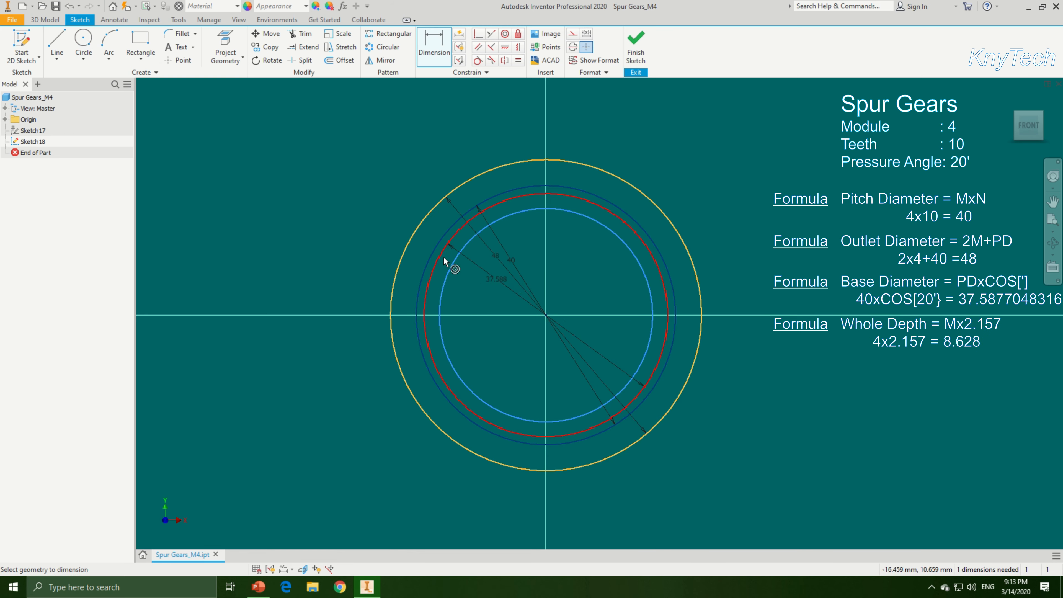
left_click(447, 266)
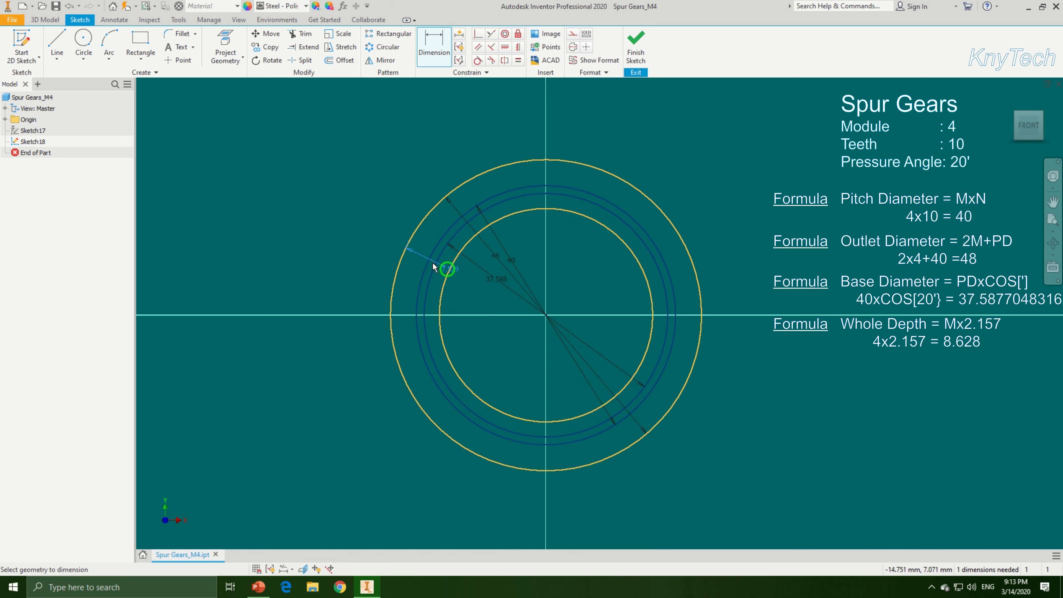
left_click(421, 254)
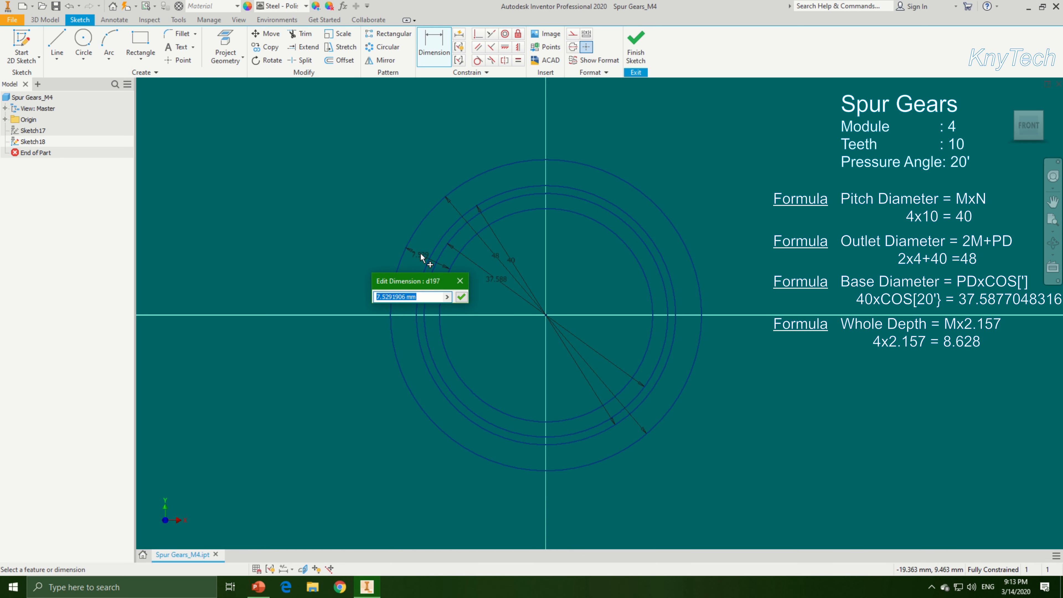
type("8.628")
key("Return")
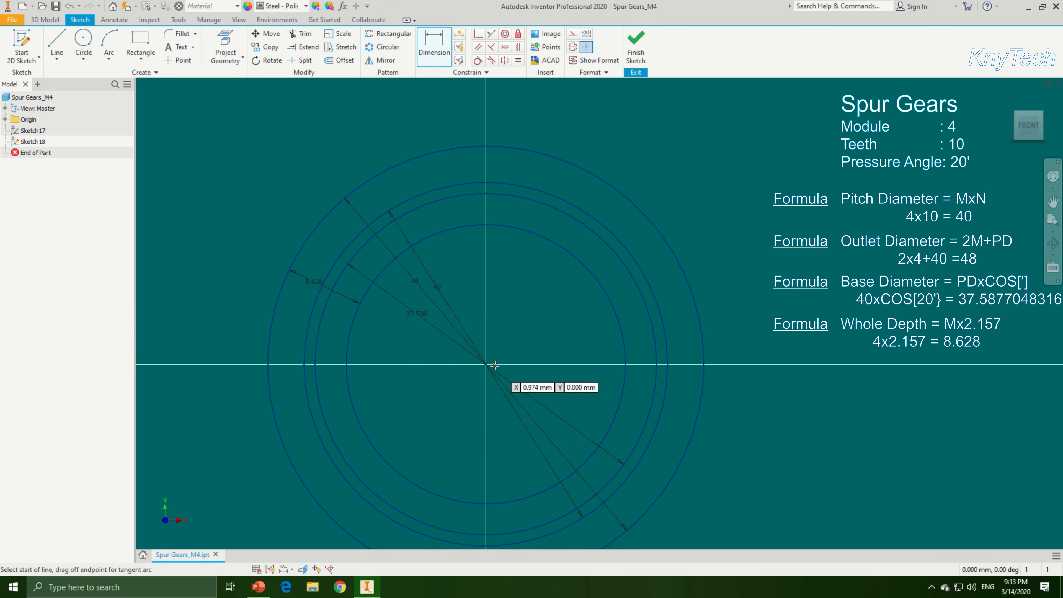
Step: Draw a vertical line from the origin up to the pitch circle and a horizontal line extending left from its upper end
left_click(486, 364)
left_click(486, 184)
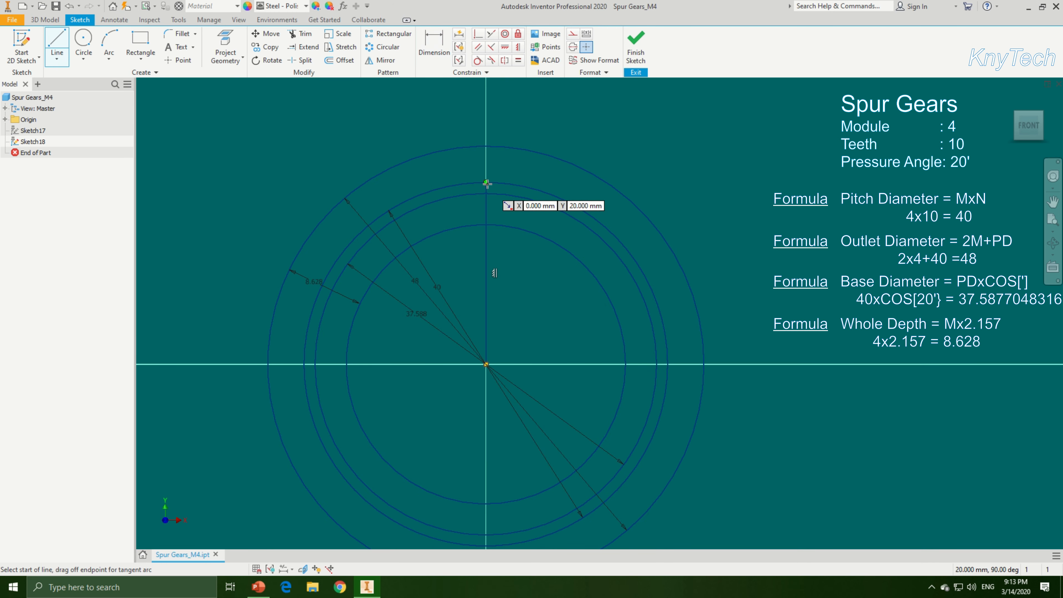
left_click(273, 185)
Step: Draw a radial line from the origin to the base circle right of vertical, plus a perpendicular about 24 mm long running up-left from its end
left_click(485, 364)
left_click(556, 210)
left_click(555, 209)
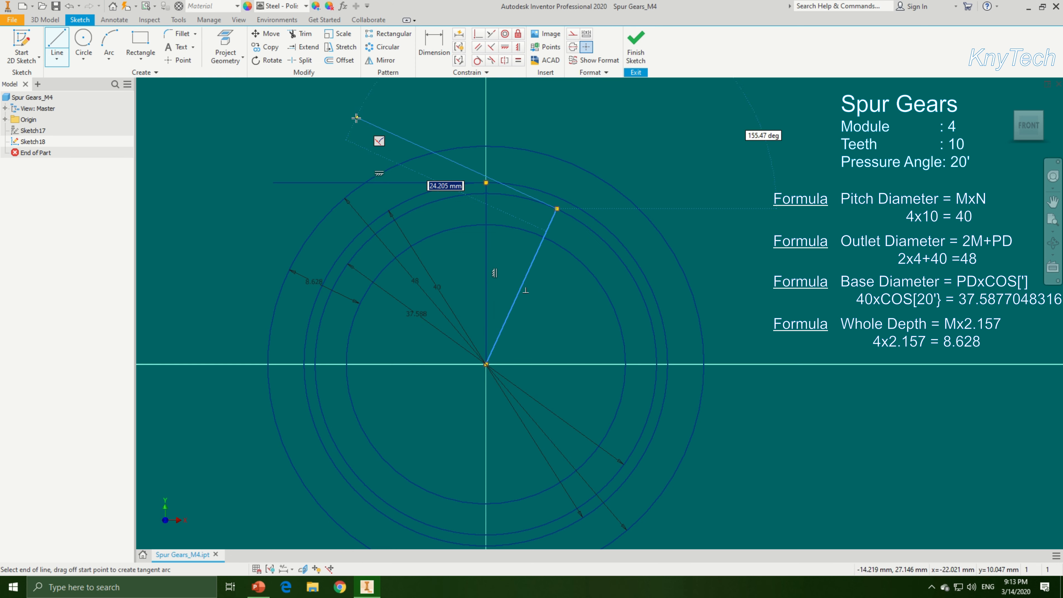
left_click(356, 117)
Step: Dimension the angle between the vertical line and the slanted radial line at 20°
key("d")
left_click(521, 276)
left_click(486, 270)
left_click(505, 263)
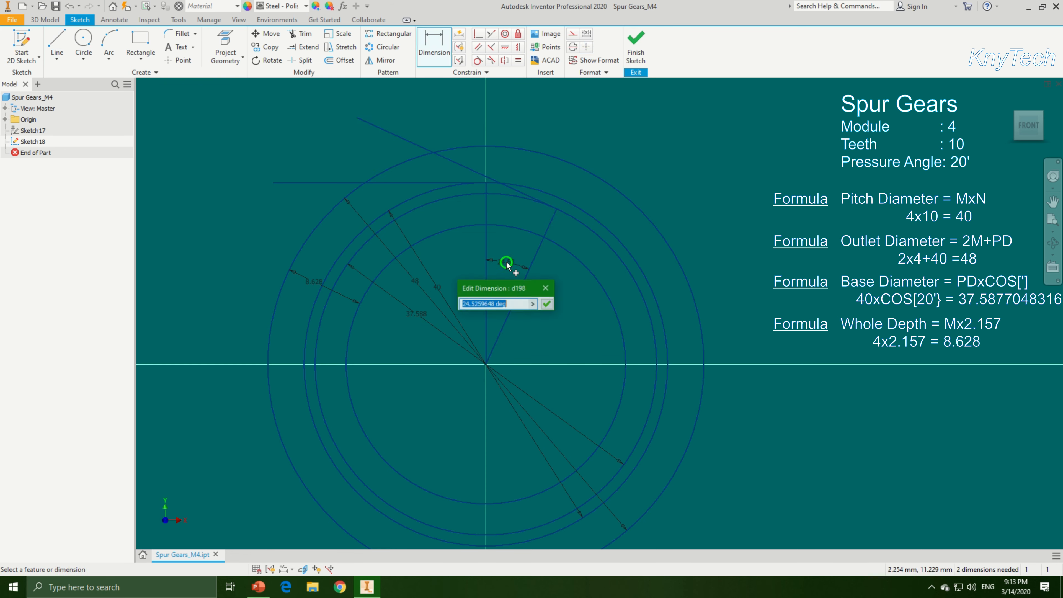
type("20")
key("Return")
Step: Add reference angle dimensions between the radial line and its perpendicular, and between the perpendicular and the horizontal line
left_click(517, 194)
left_click(536, 226)
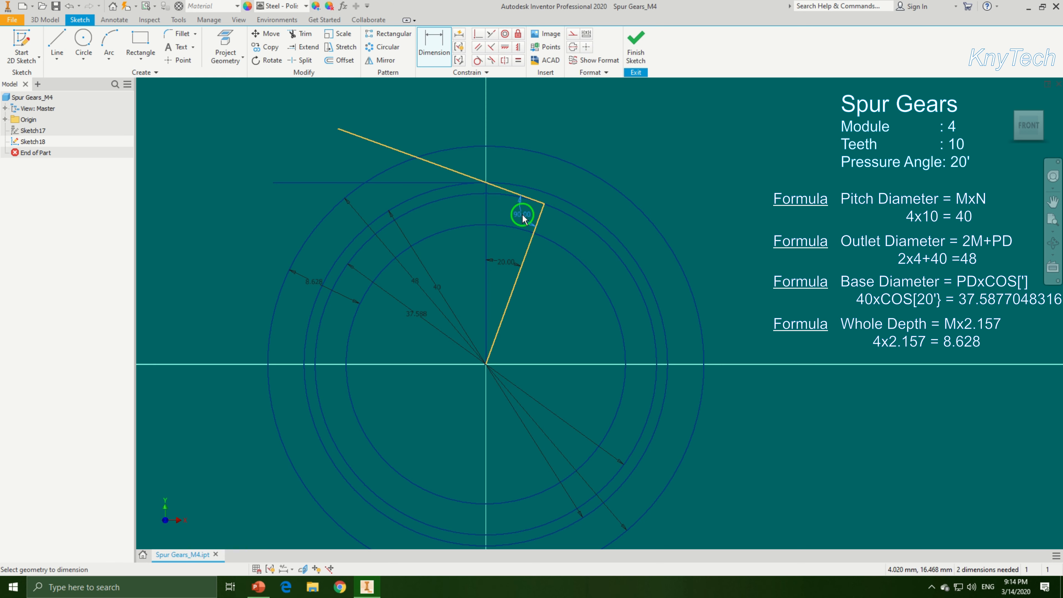
left_click(523, 217)
left_click(243, 104)
scroll(523, 216, "down", 3)
middle_click_drag(522, 217, 632, 294)
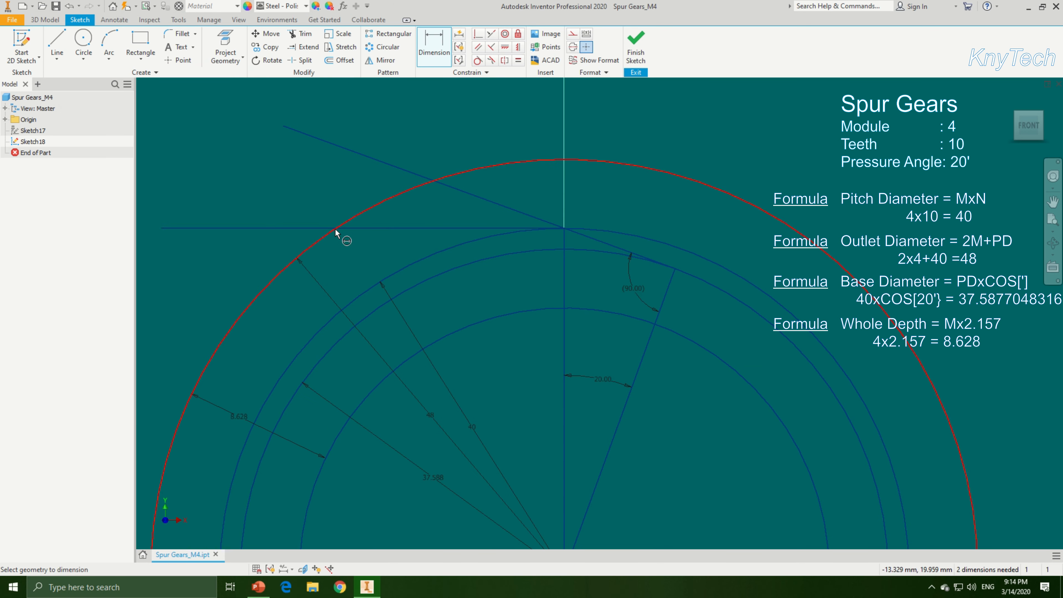
left_click(439, 227)
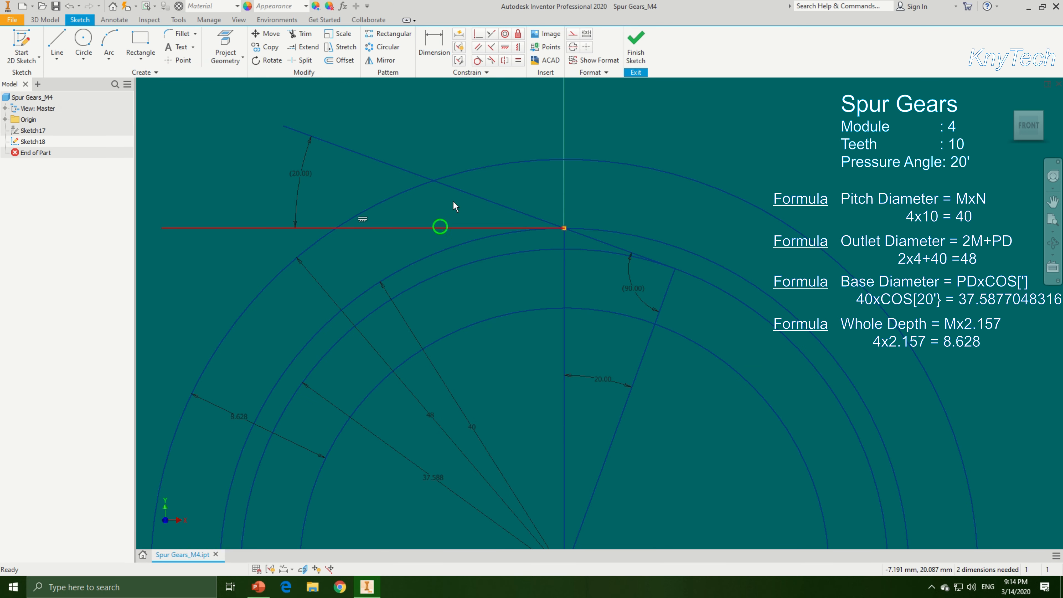
left_click(460, 190, "ctrl")
left_click(564, 354, "ctrl")
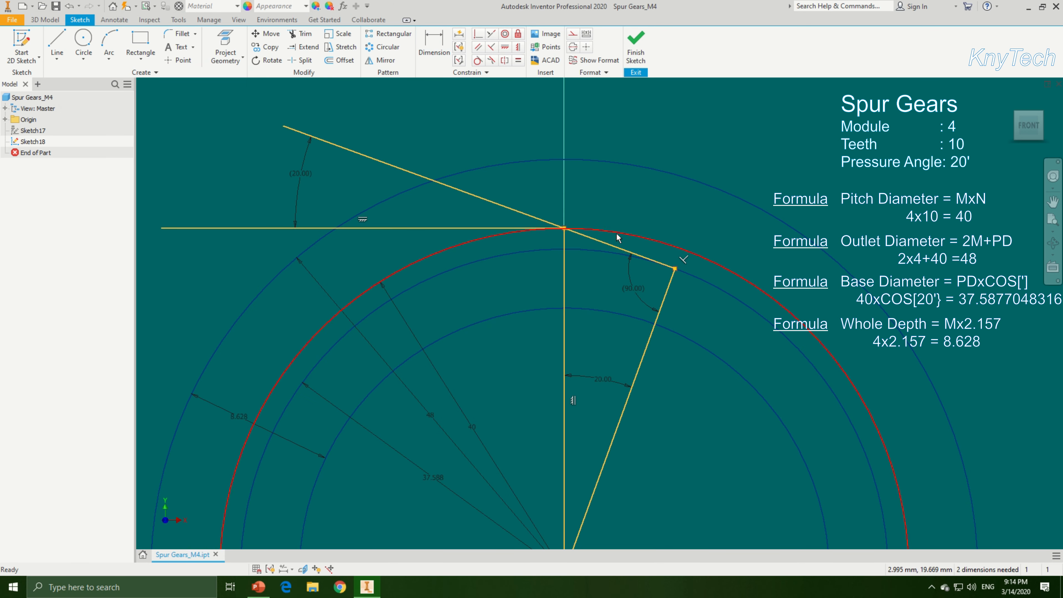
scroll(554, 249, "up", 5)
scroll(554, 249, "down", 15)
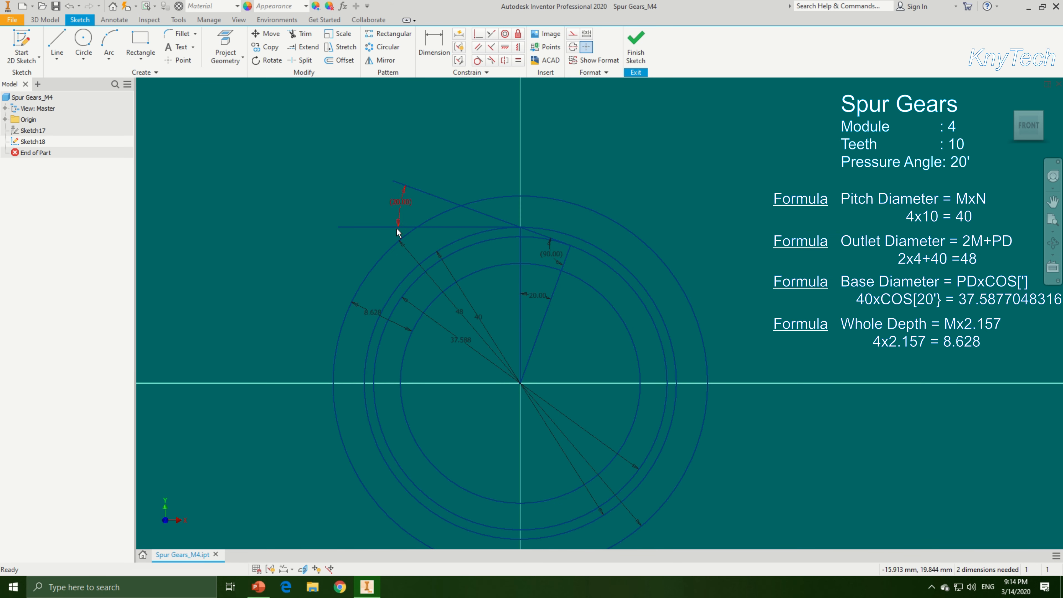
Step: Delete the horizontal line at the pitch circle and the slanted line perpendicular to the radial line
left_click(396, 228)
key("Delete")
left_click(418, 190)
key("Delete")
Step: Draw a line from the origin to the base circle left of the vertical line and set the angle between them to 9°
scroll(532, 301, "up", 3)
key("l")
left_click(510, 455)
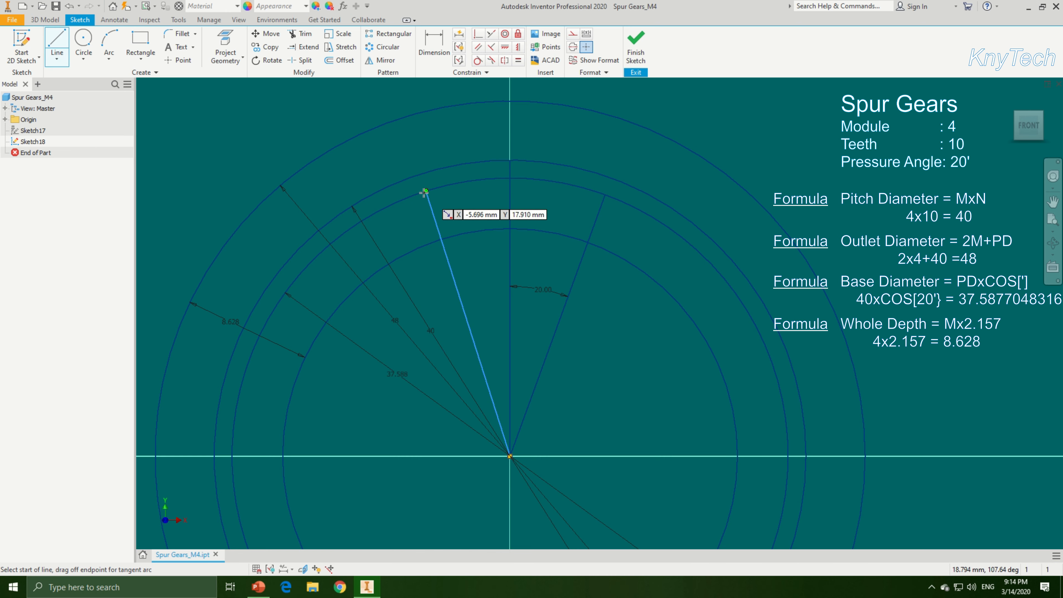
left_click(424, 192)
key("d")
left_click(464, 309)
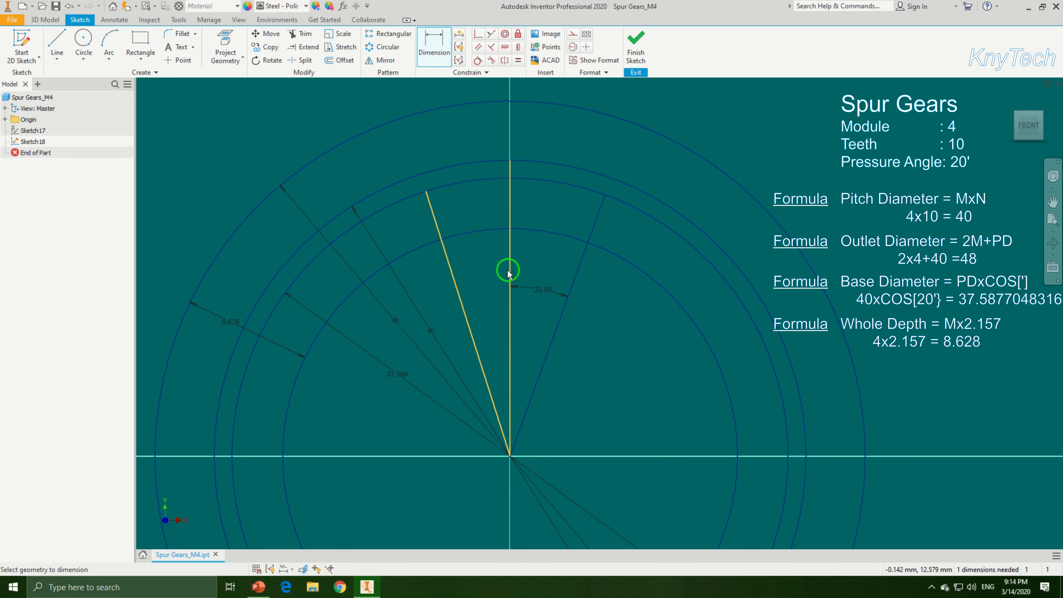
left_click(507, 273)
left_click(481, 280)
type("9")
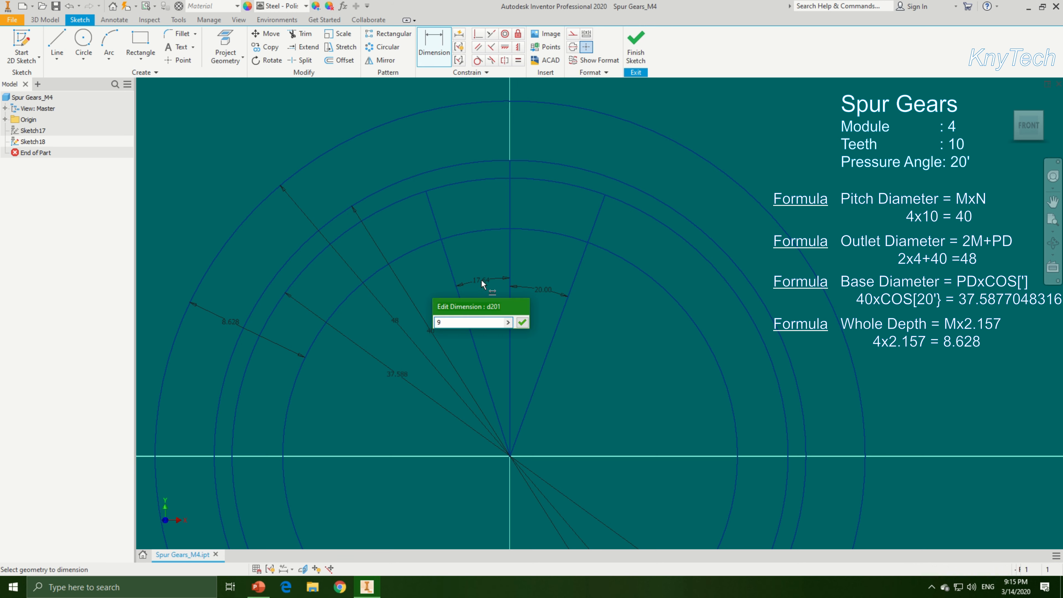
key("Return")
Step: Set the angle between the vertical line and the right radial line to 9°
left_click(536, 288)
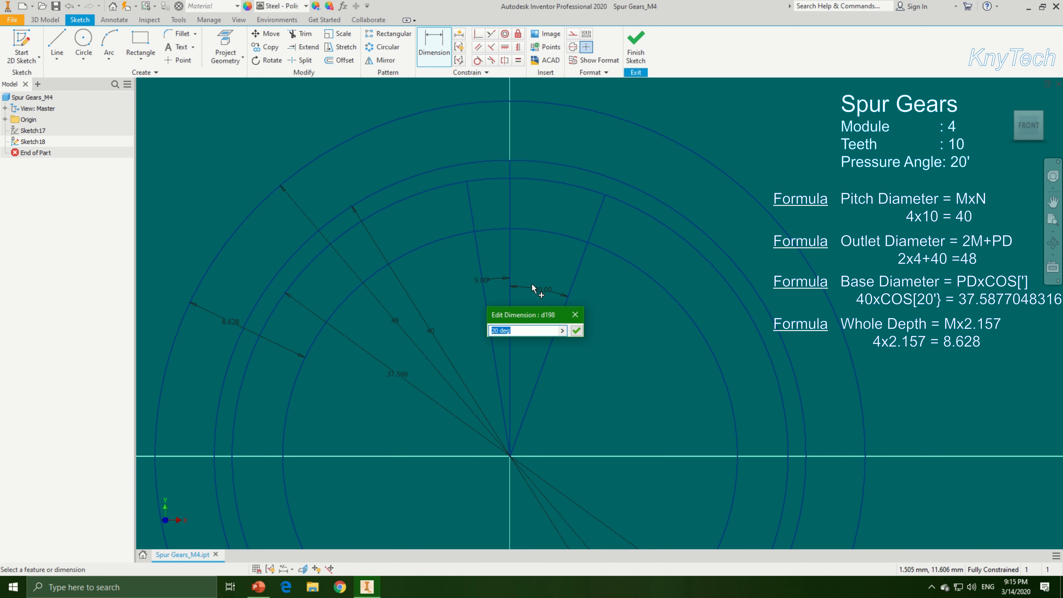
type("9")
key("Return")
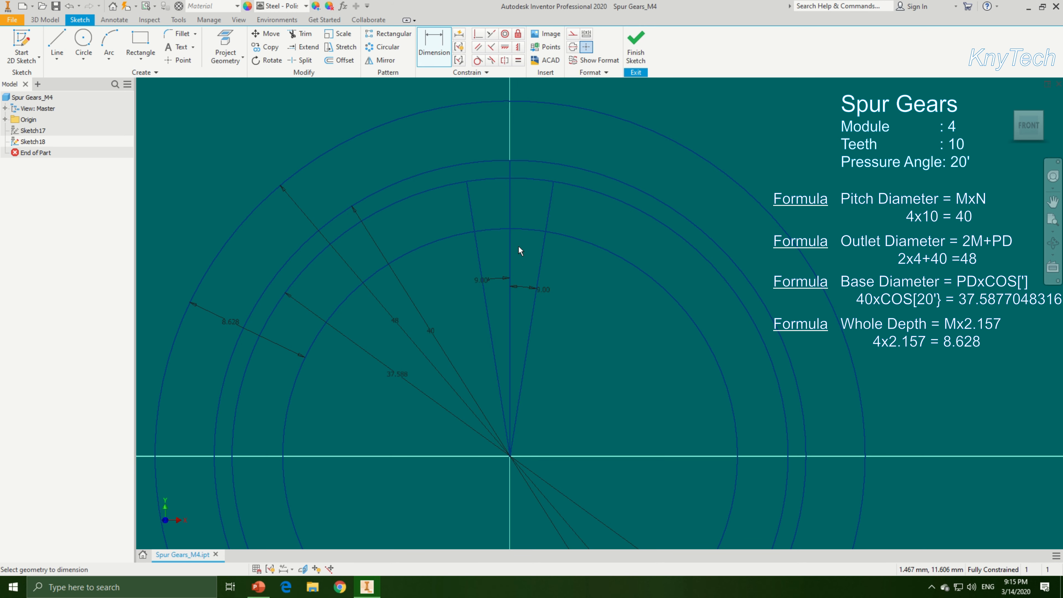
Step: Draw a 4 mm diameter circle centred on the left radial line's endpoint on the base circle
scroll(493, 261, "down", 5)
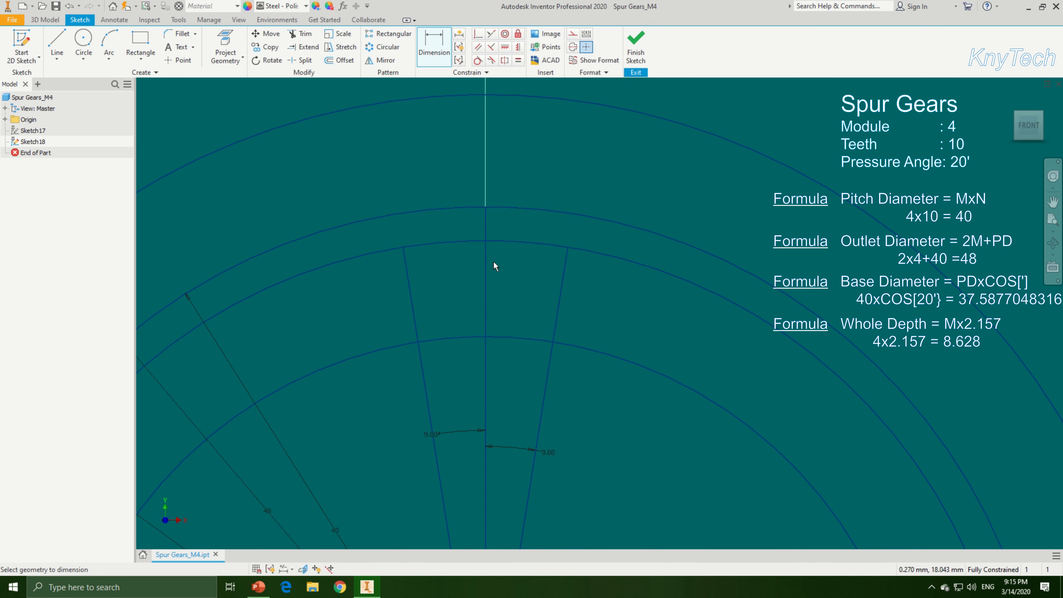
scroll(486, 260, "up", 5)
scroll(446, 285, "down", 2)
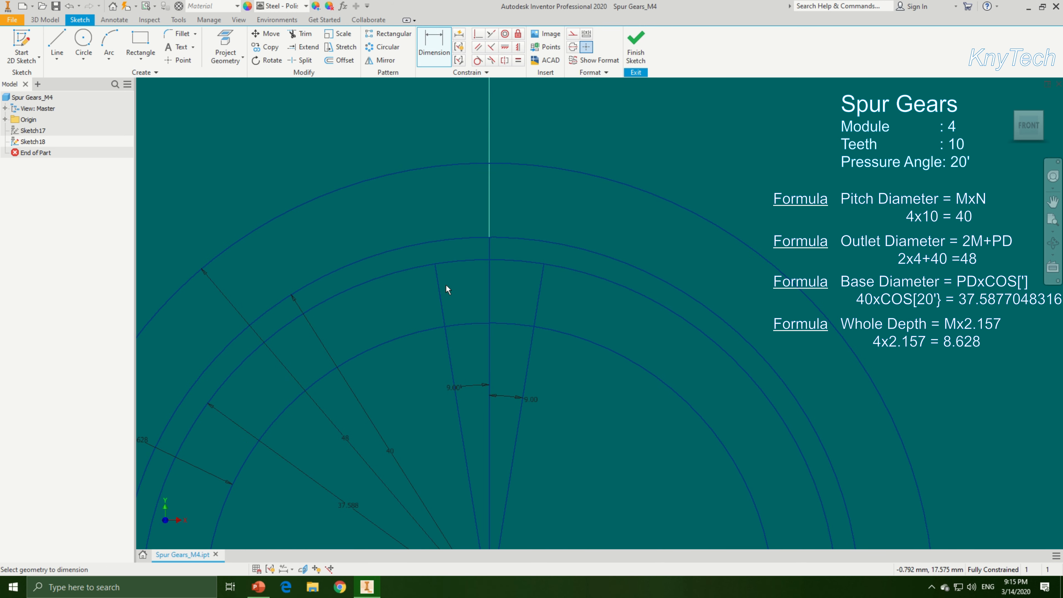
left_click(84, 46)
scroll(584, 327, "down", 4)
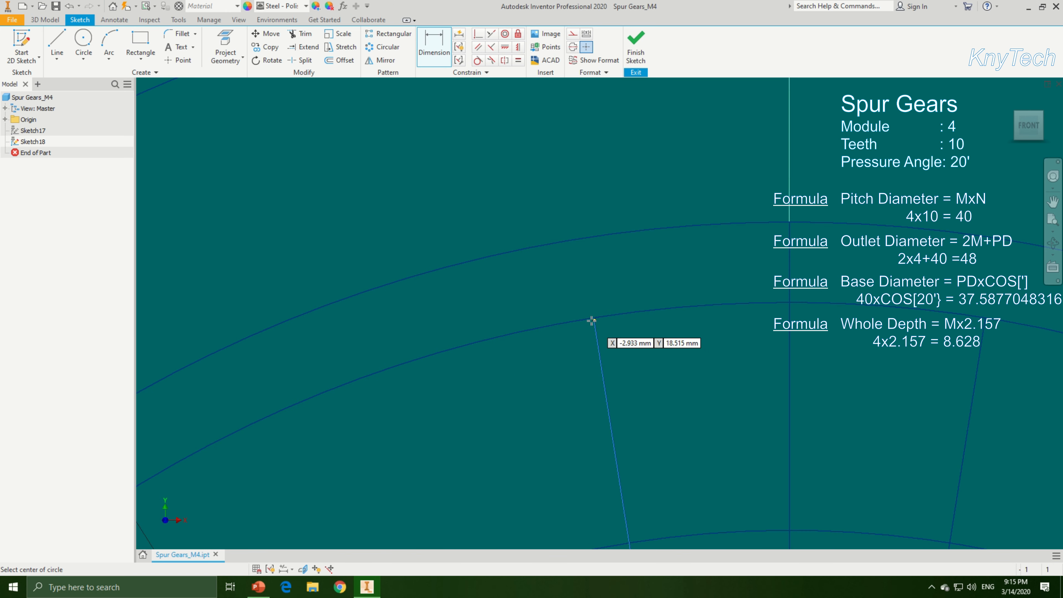
left_click(593, 318)
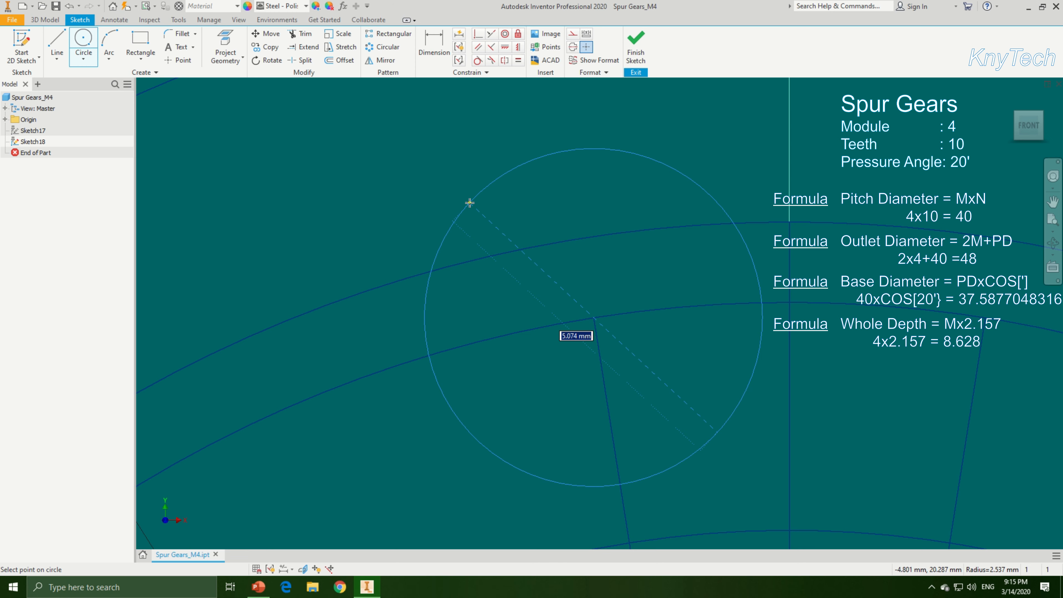
type("4")
key("Return")
middle_click_drag(456, 204, 246, 204)
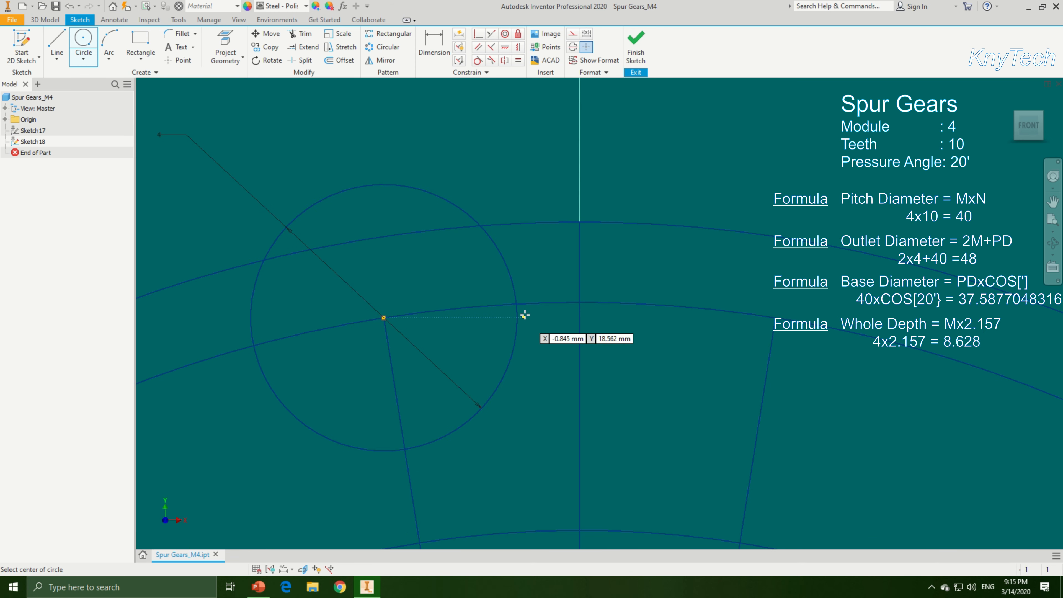
Step: Draw seven more circles along the base circle, each centred where the previous circle crosses it and passing through the previous circle's centre
left_click(517, 304)
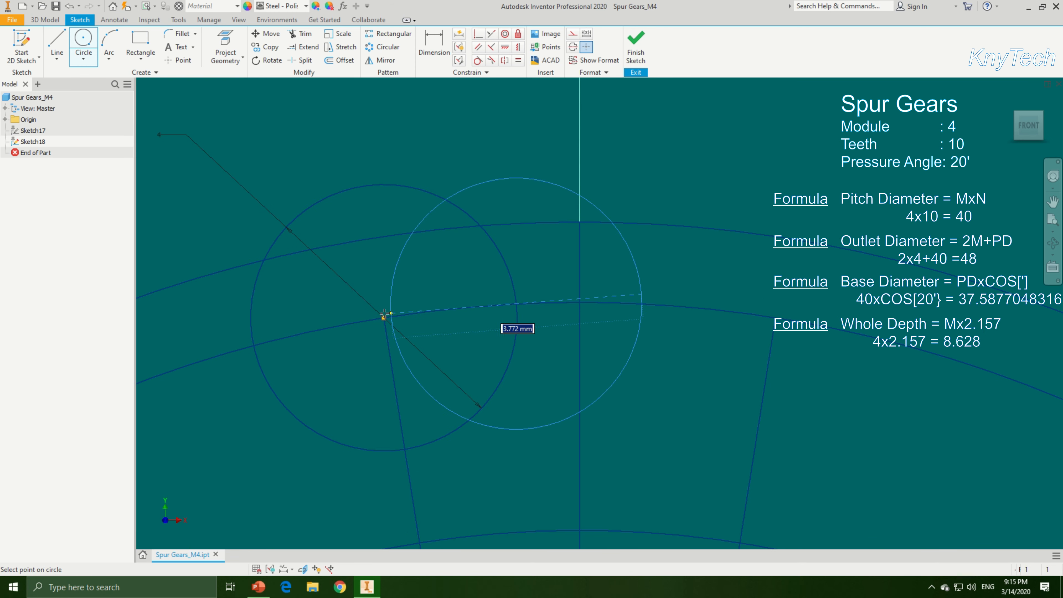
left_click(648, 304)
left_click(649, 305)
left_click(782, 318)
scroll(498, 276, "down", 5)
scroll(499, 277, "up", 4)
left_click(532, 275)
left_click(577, 290)
left_click(748, 325)
left_click(655, 294)
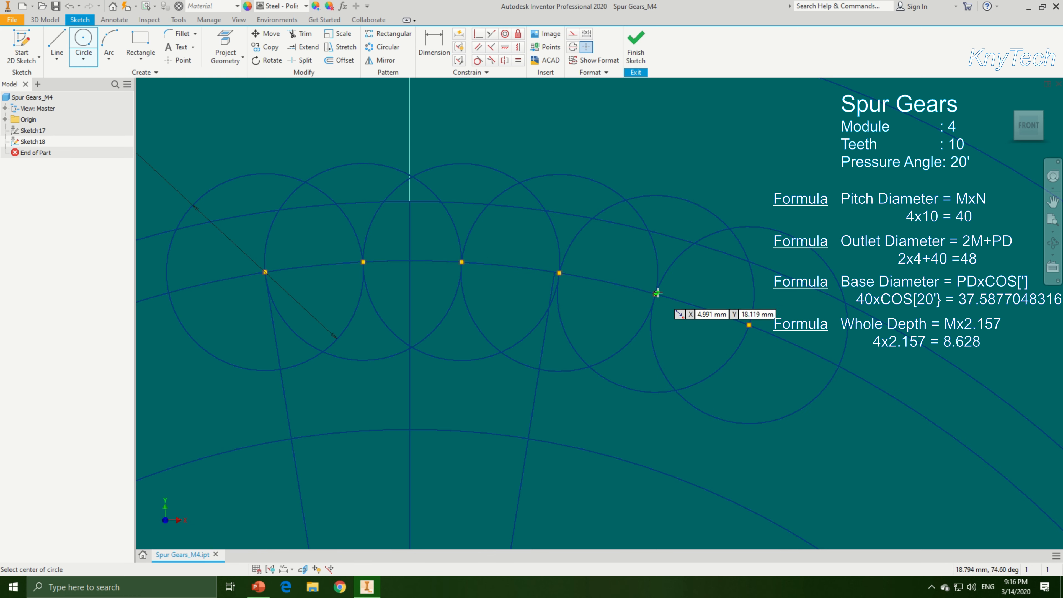
left_click(836, 365)
left_click(746, 324)
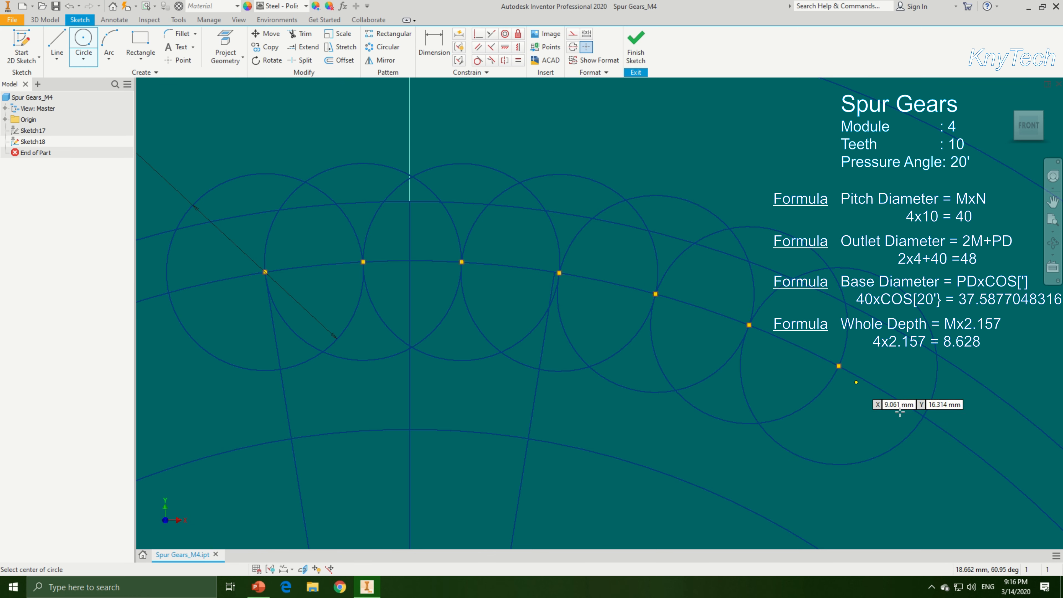
left_click(922, 416)
left_click(839, 366)
scroll(839, 367, "down", 2)
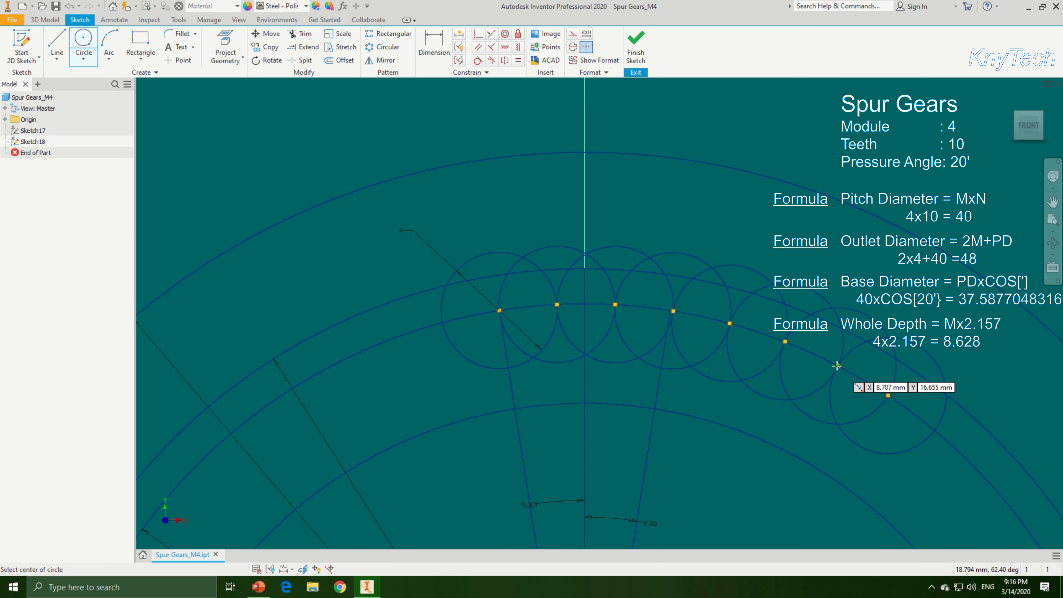
middle_click_drag(835, 365, 805, 316)
Step: Draw lines joining the origin to the centres of the second and third circles on the base circle
left_click(61, 41)
scroll(509, 255, "up", 7)
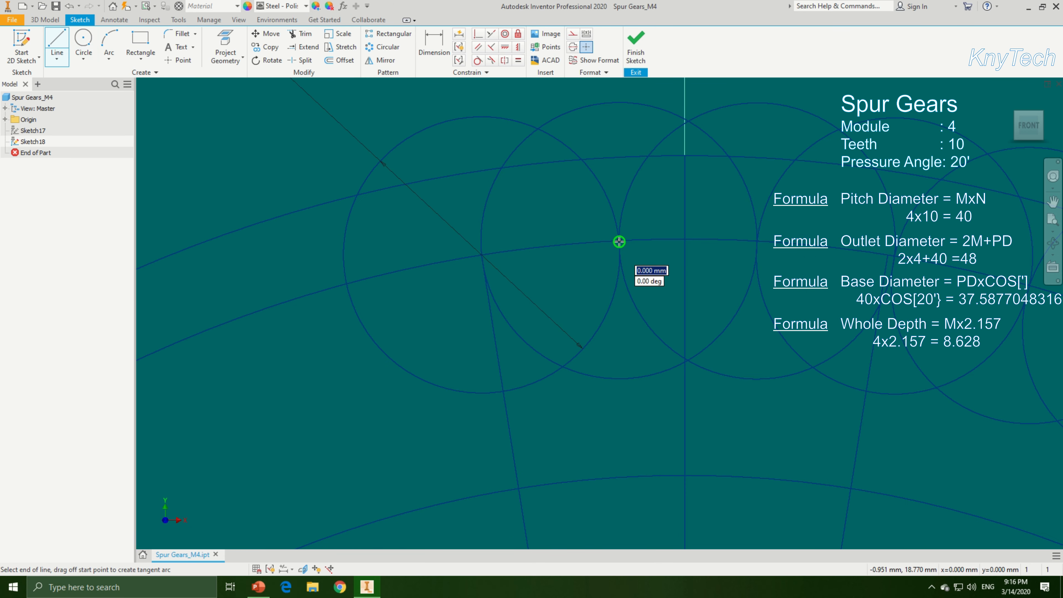
scroll(619, 240, "down", 3)
left_click(640, 507)
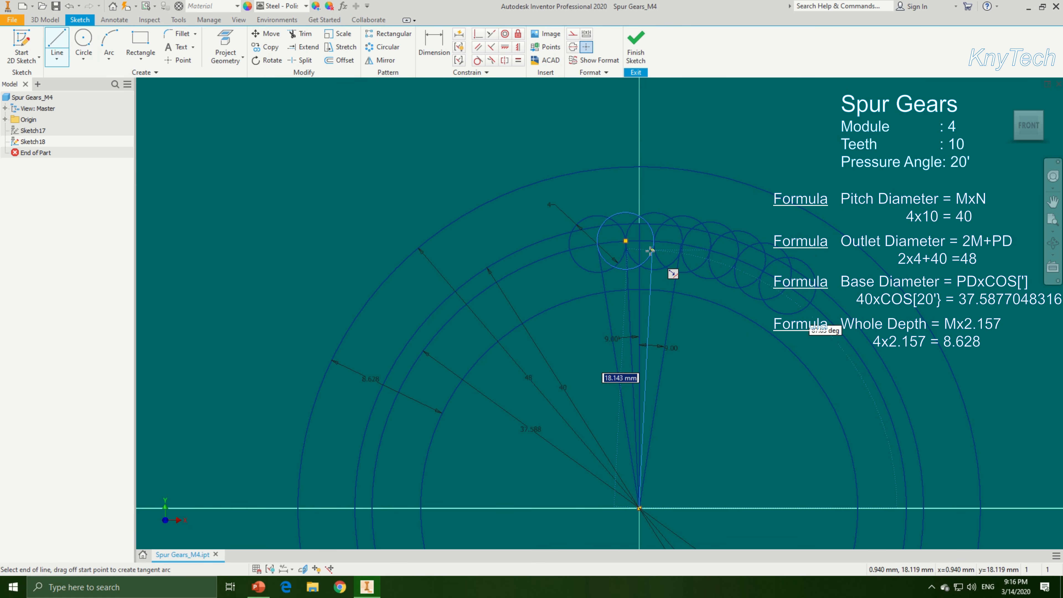
scroll(669, 243, "up", 4)
middle_click_drag(813, 246, 657, 134)
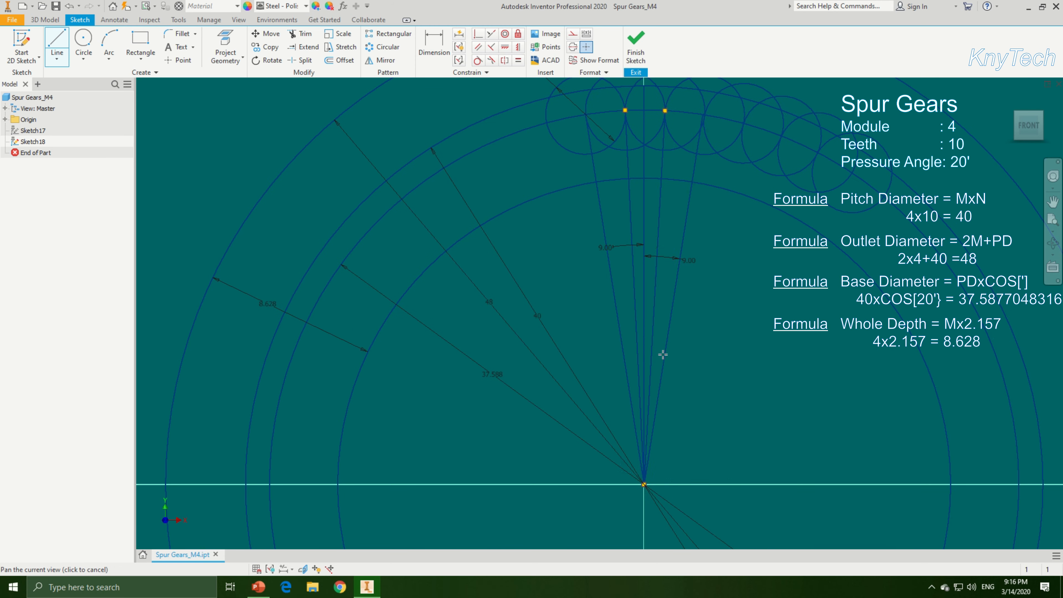
scroll(644, 484, "up", 5)
left_click(644, 486)
left_click(643, 485)
Step: Draw lines from the origin to the remaining circle centres and to the last circle's far intersection with the base circle
scroll(643, 485, "down", 6)
middle_click_drag(735, 392, 654, 432)
scroll(635, 264, "up", 4)
left_click(638, 250)
left_click(740, 283)
scroll(740, 283, "down", 5)
left_click(665, 473)
scroll(739, 287, "up", 5)
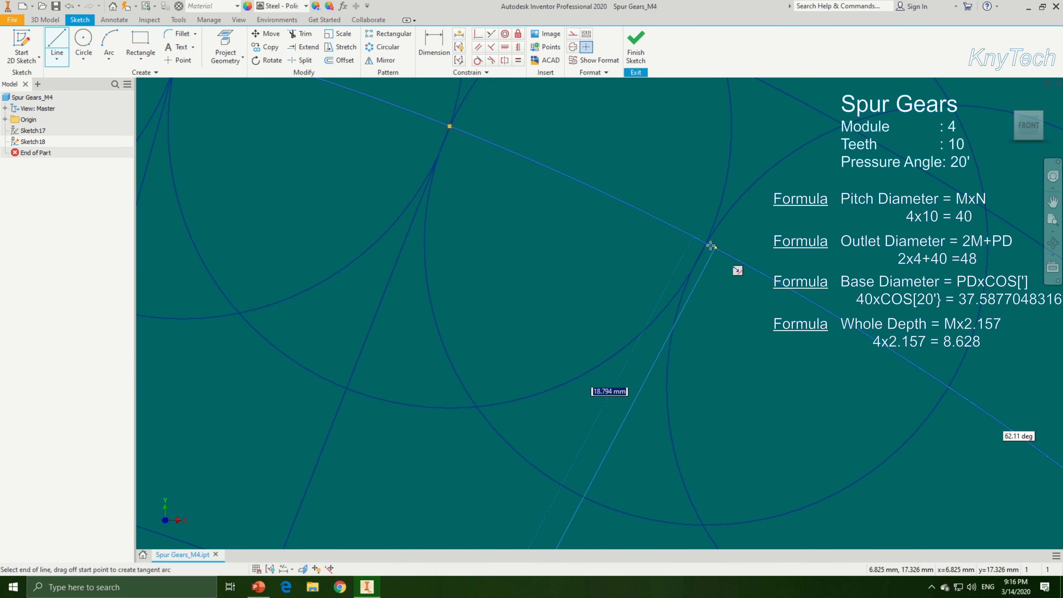
left_click(941, 385)
scroll(941, 386, "down", 6)
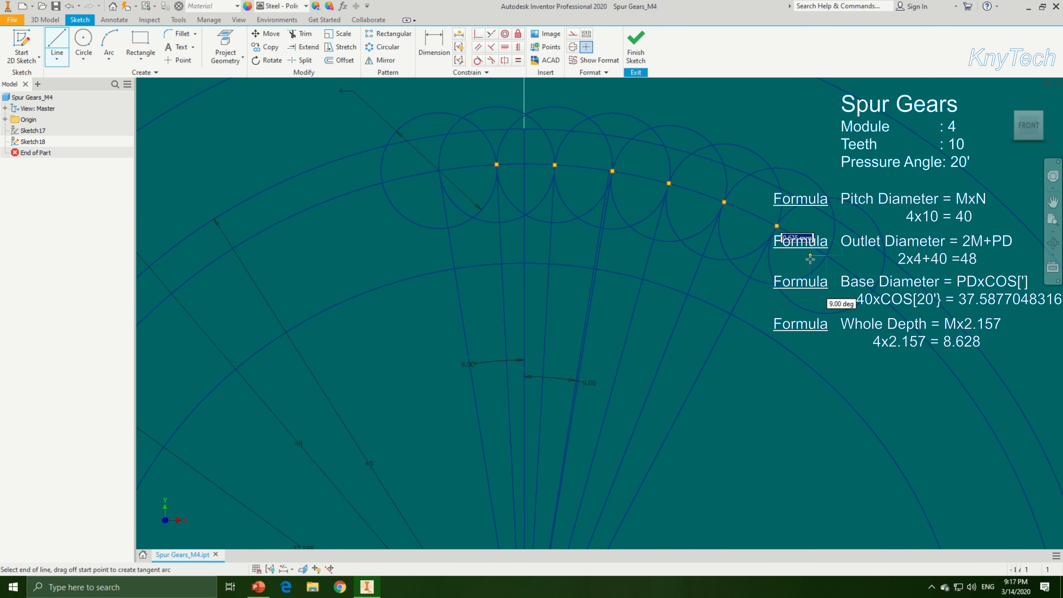
left_click(641, 525)
scroll(847, 283, "up", 6)
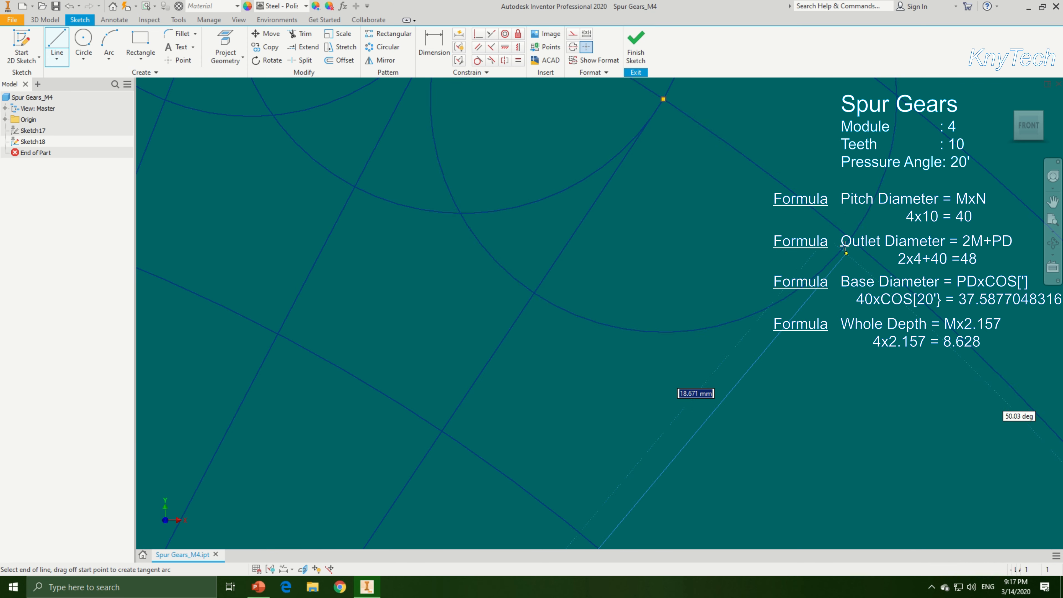
left_click(849, 240)
Step: Draw a 2 mm line from the second circle's centre and a 4 mm line from the third's, both sloping up to the left
scroll(831, 289, "down", 7)
scroll(711, 320, "up", 5)
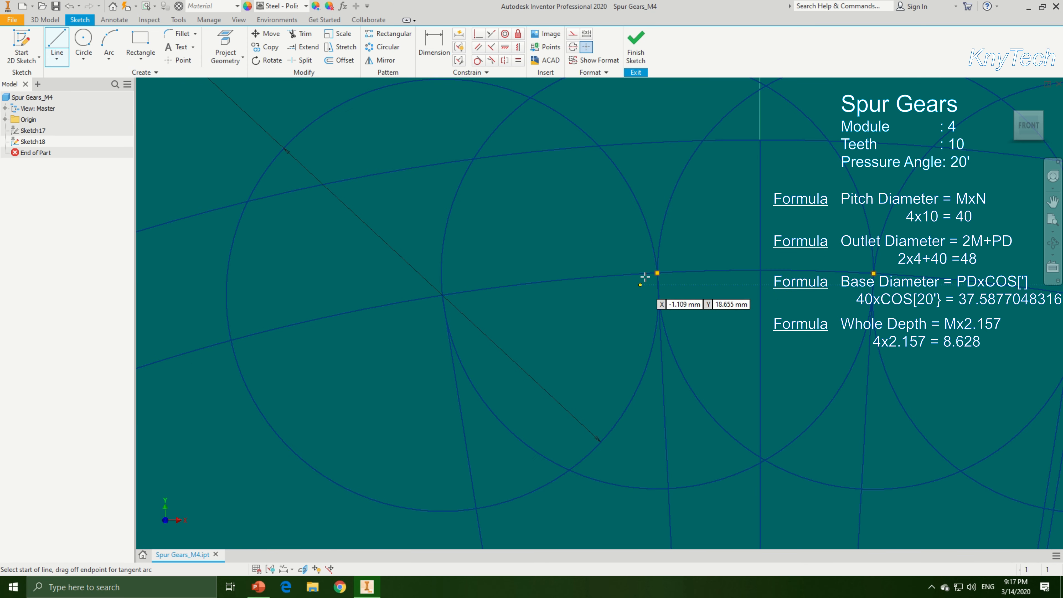
left_click(657, 272)
left_click(456, 194)
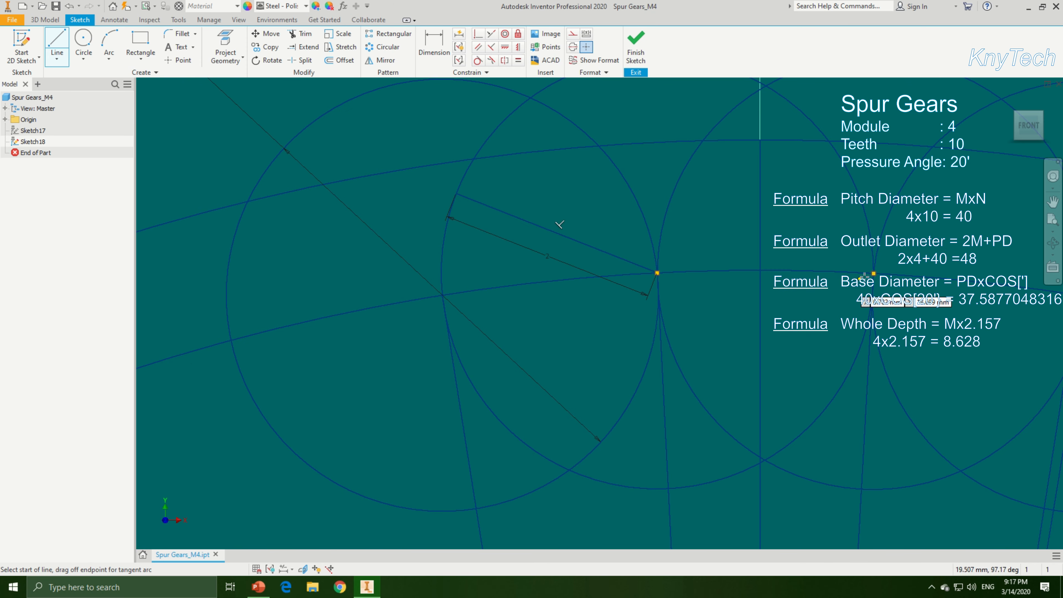
left_click(873, 273)
type("4")
key("Return")
Step: Draw a 6 mm line from the fourth circle's centre and an 8 mm line from the fifth's, both sloping up to the left
middle_click_drag(721, 207, 393, 231)
scroll(760, 323, "down", 3)
middle_click_drag(761, 322, 620, 370)
left_click(618, 369)
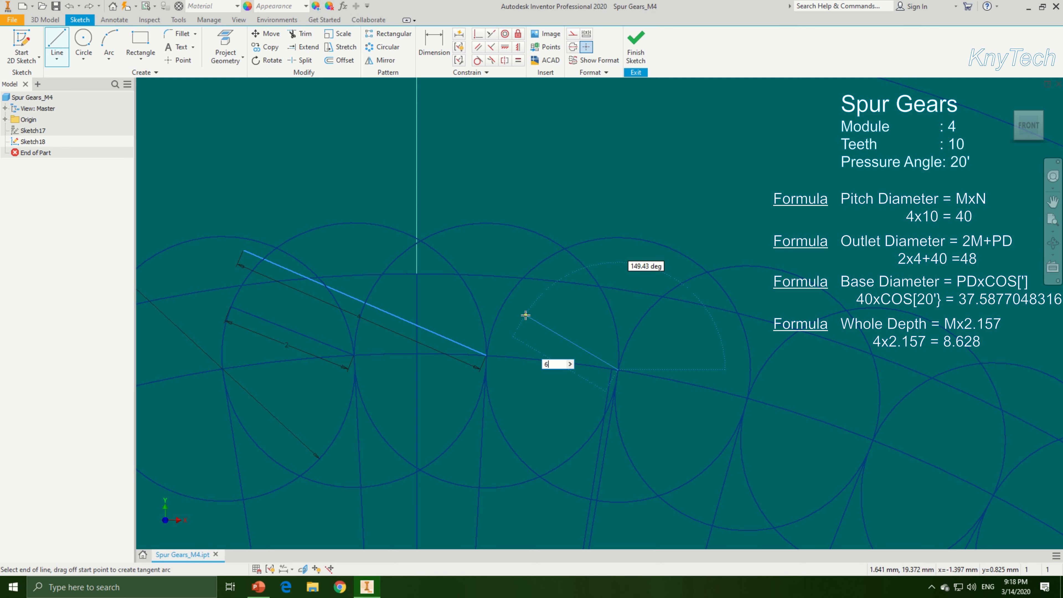
key("Return")
left_click(747, 397)
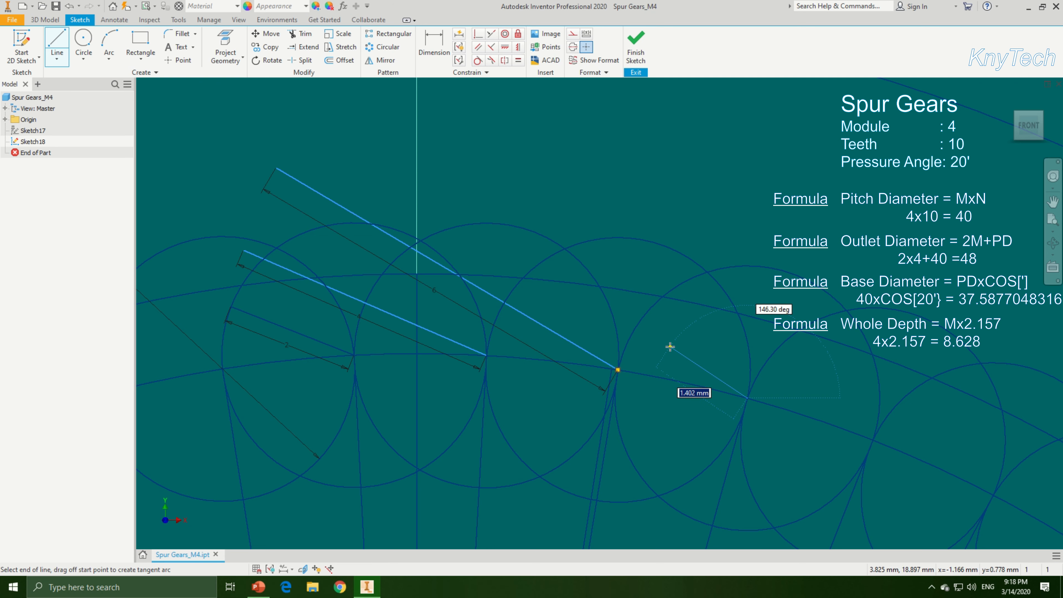
type("8")
key("Return")
Step: Draw a 10 mm line from the sixth circle's centre and a 12 mm line from the seventh's, both sloping up to the left
middle_click_drag(670, 346, 388, 190)
left_click(591, 283)
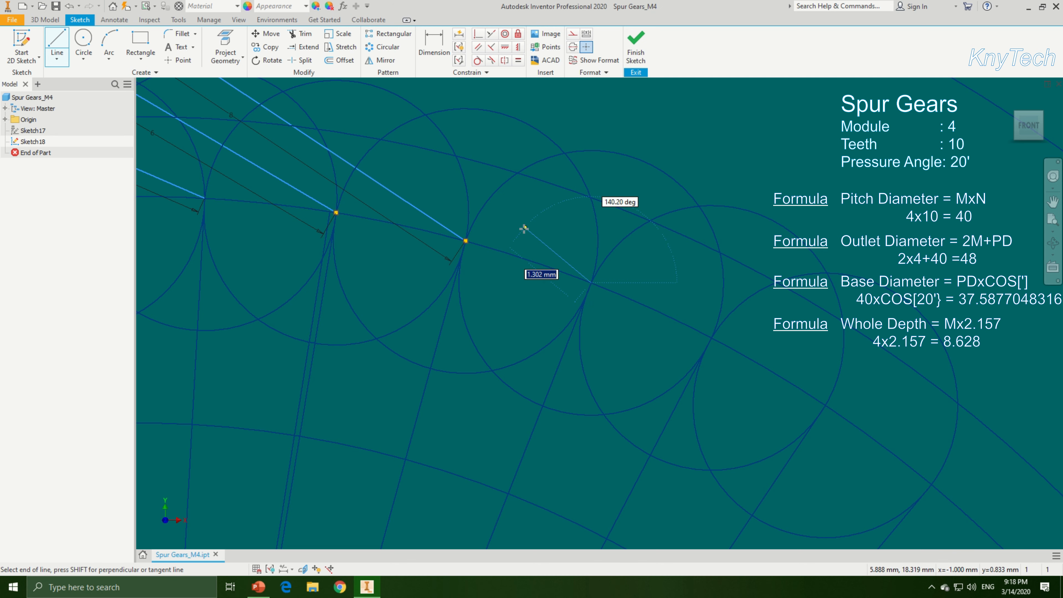
type("10")
key("Return")
left_click(710, 337)
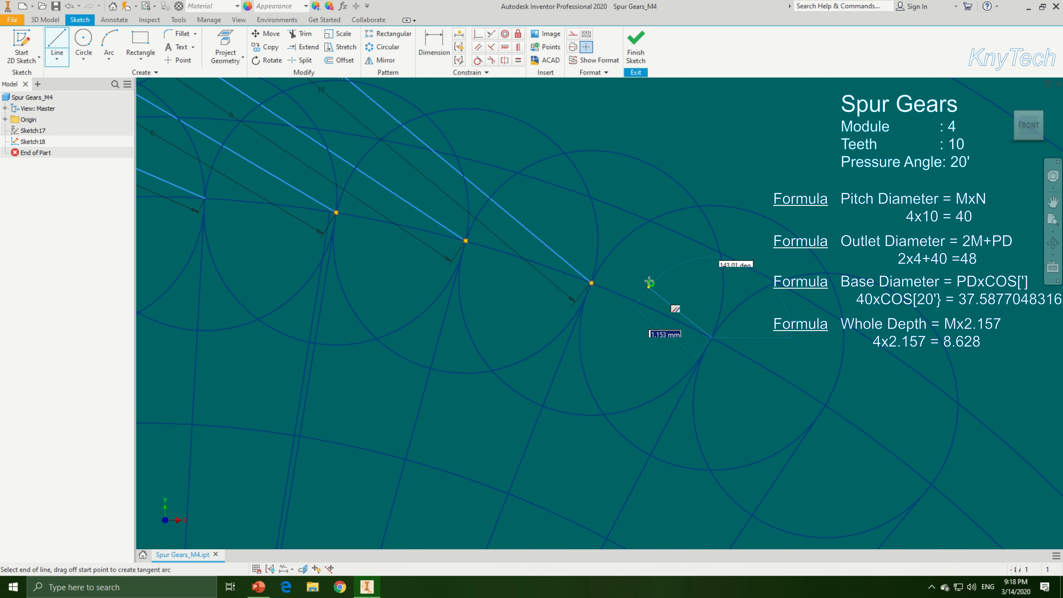
type("12")
key("Return")
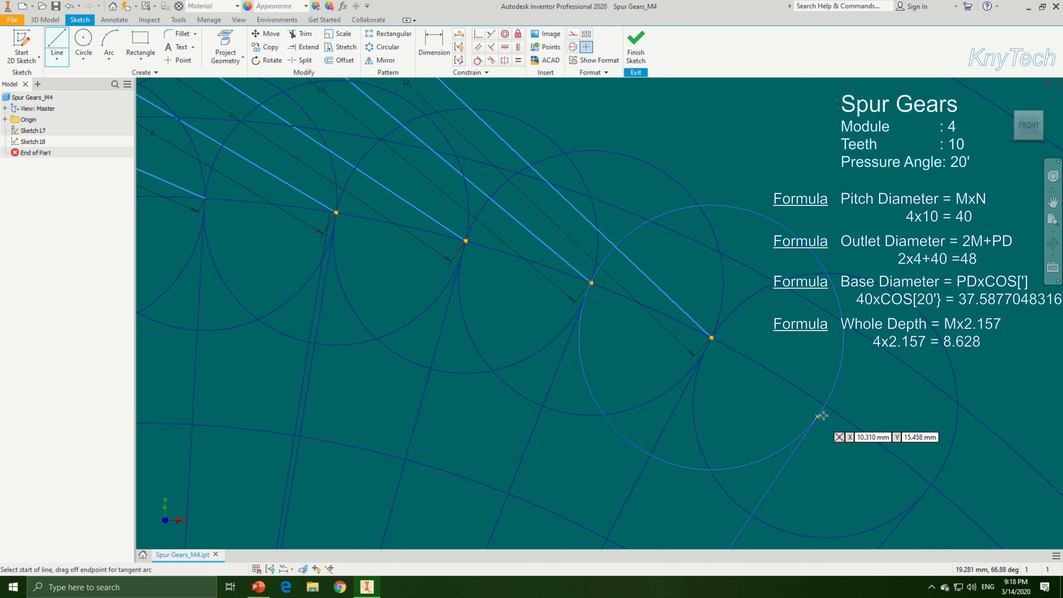
Step: Draw a 14 mm line from the eighth circle's centre and a 16 mm line from the last radial line's end on the base circle
left_click(825, 405)
type("14")
key("Return")
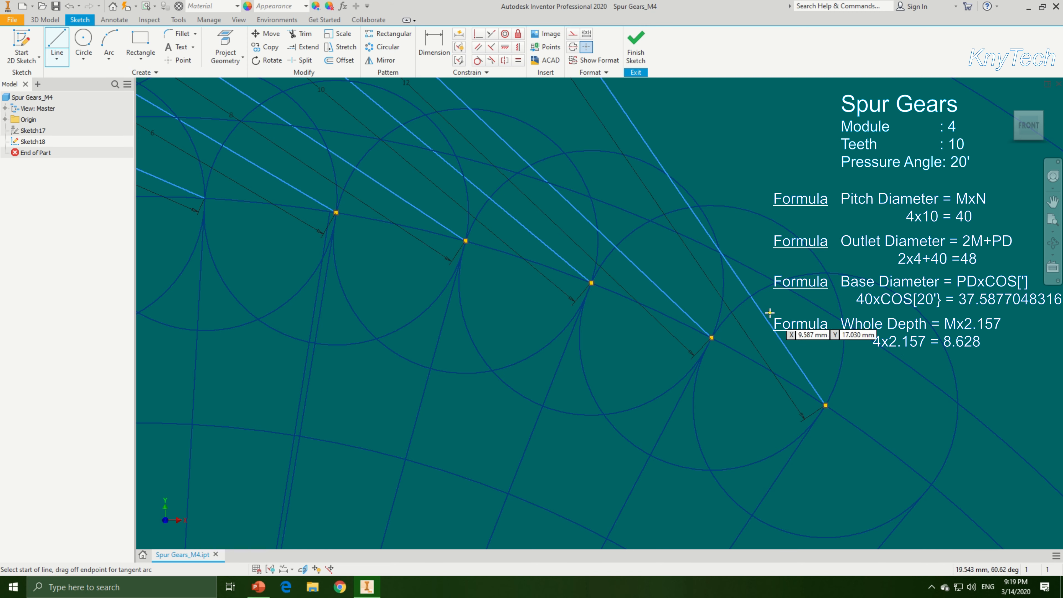
left_click(931, 484)
type("16")
key("Return")
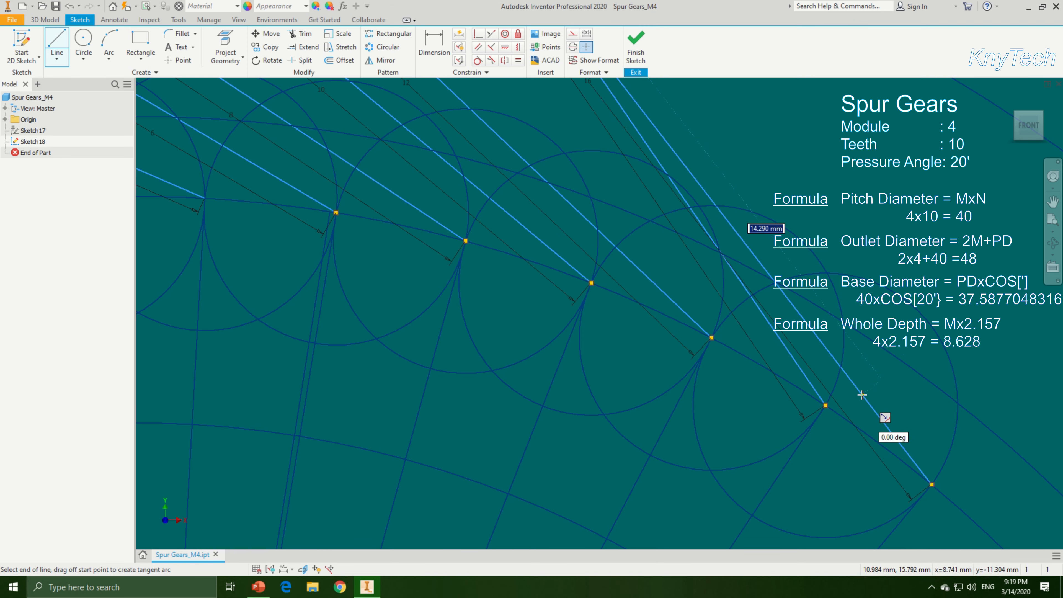
Step: Set the angle between the 2 mm line and the radial line at its start to 90°
key("d")
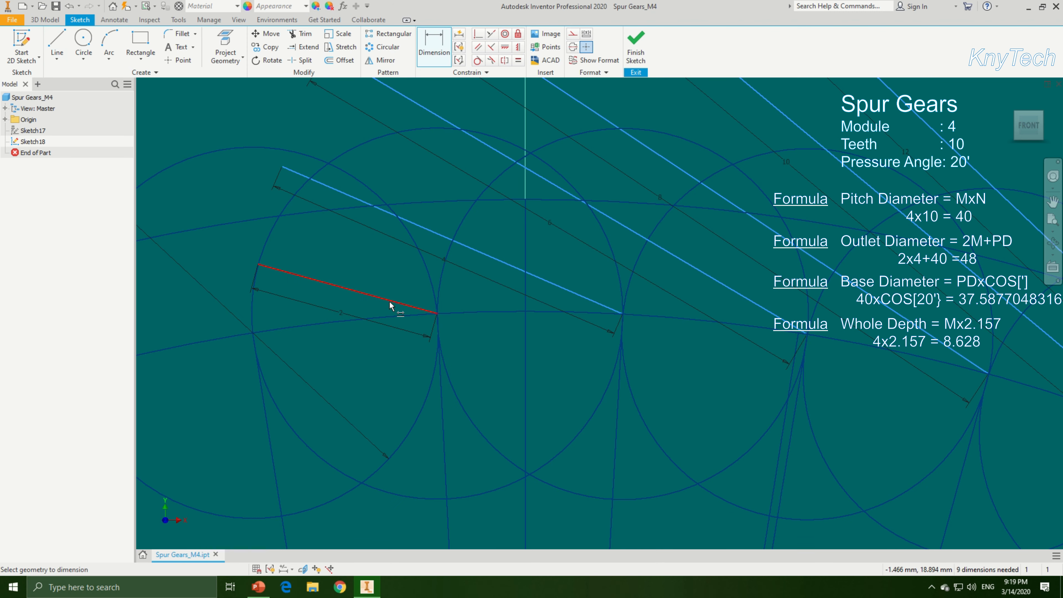
left_click(390, 301)
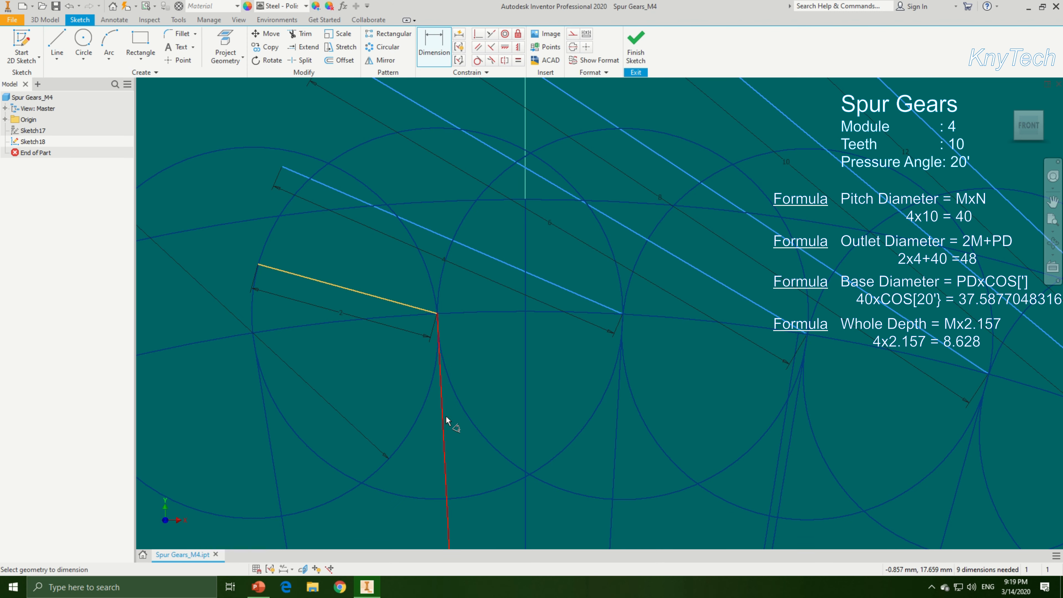
left_click(446, 417)
left_click(399, 359)
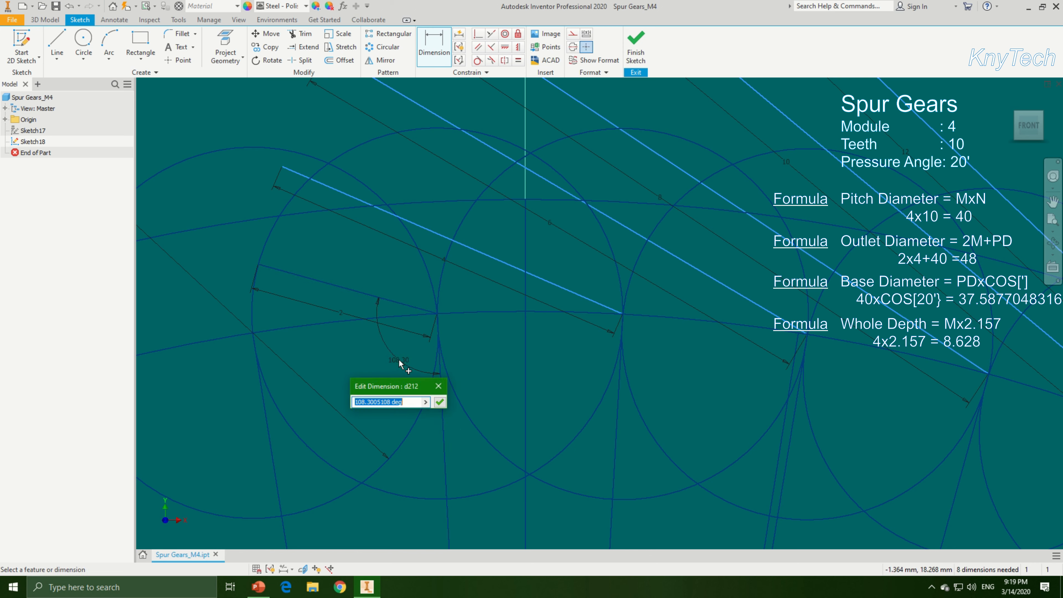
type("90")
key("Return")
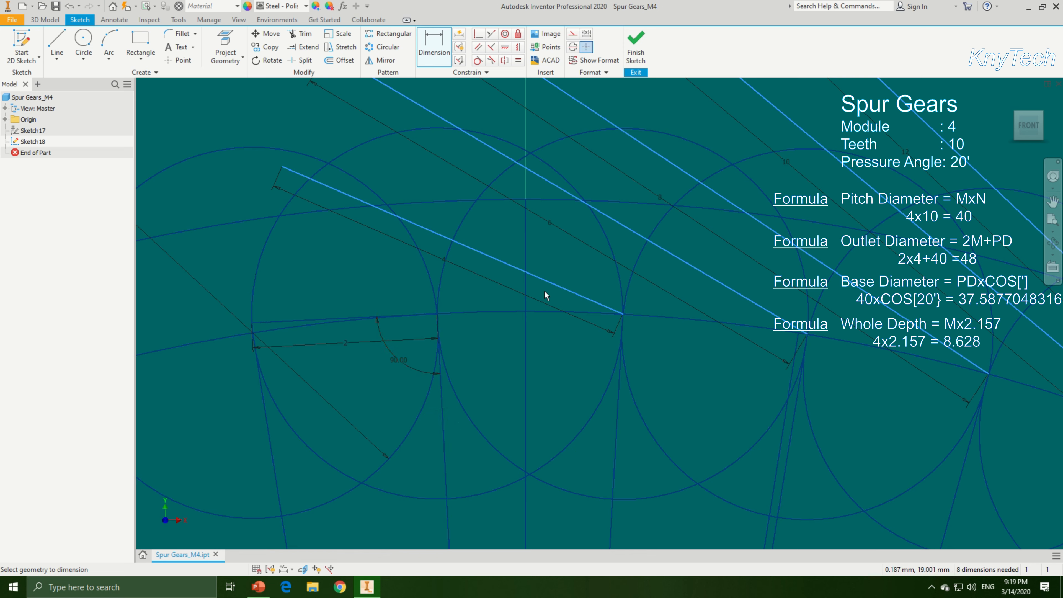
Step: Set the angle between the 4 mm line and the radial line at its start to 90°
left_click(557, 285)
left_click(616, 425)
left_click(586, 355)
type("90")
key("Return")
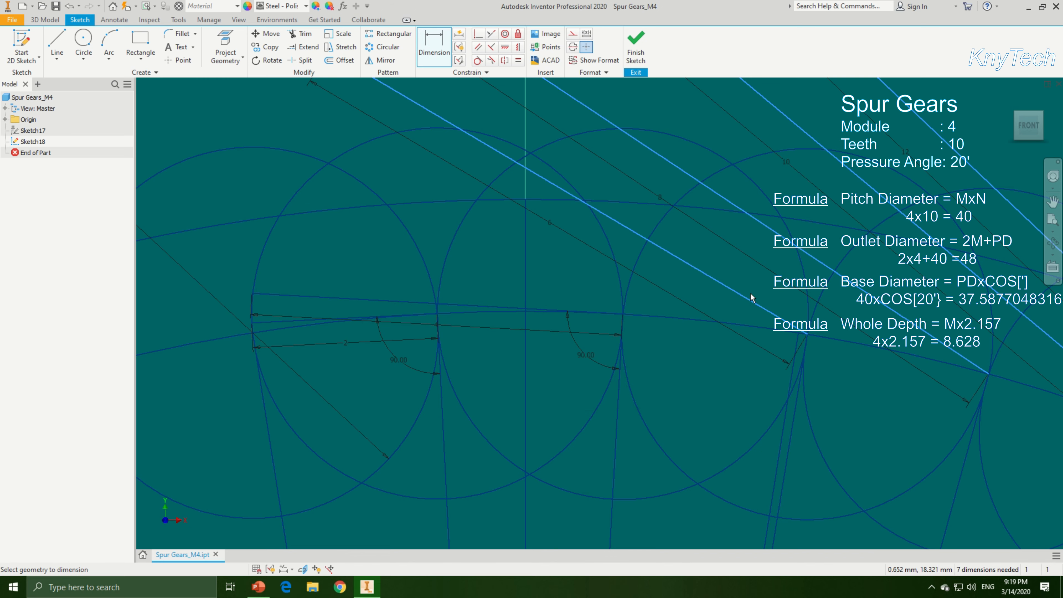
Step: Set the angle between the 6 mm line and the radial line at its start to 90°
left_click(750, 297)
left_click(788, 444)
left_click(745, 375)
type("90")
key("Return")
Step: Set the angle between the 8 mm line and the radial line at its start to 90°
middle_click_drag(654, 366, 231, 233)
left_click(501, 200)
left_click(535, 353)
left_click(507, 287)
type("90")
key("Return")
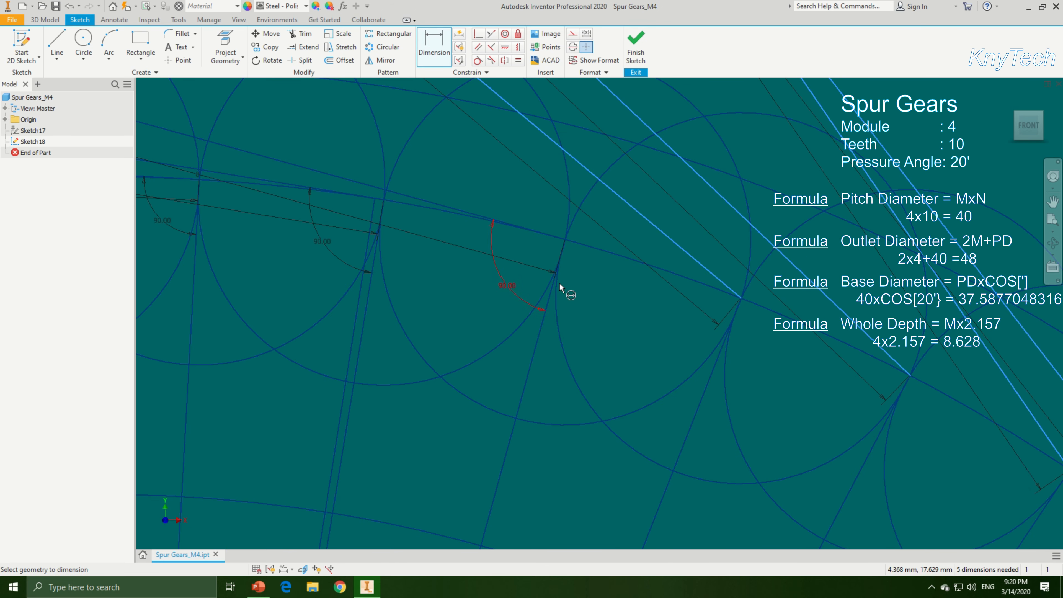
Step: Set the angle between the 10 mm line and the radial line at its start to 90°
left_click(690, 256)
left_click(706, 386)
left_click(673, 333)
type("90")
key("Return")
Step: Set the angle between the 12 mm line and the radial line at its start to 90°
scroll(671, 332, "down", 3)
left_click(751, 312)
left_click(775, 434)
left_click(748, 371)
left_click(747, 367)
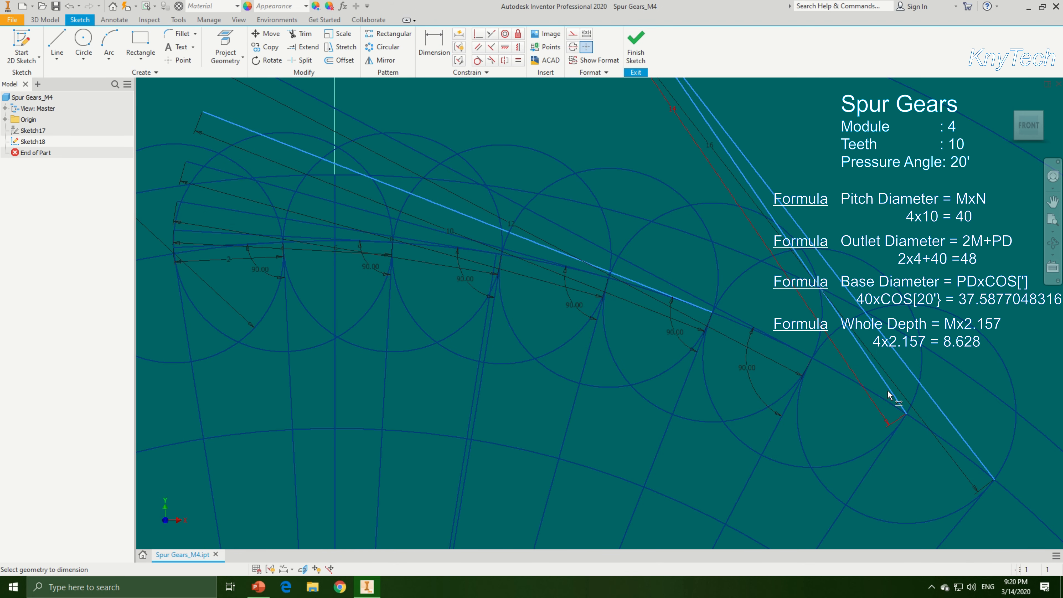
Step: Set the angle between the 14 mm line and the radial line at its start to 90°
left_click(888, 390)
left_click(872, 462)
left_click(869, 427)
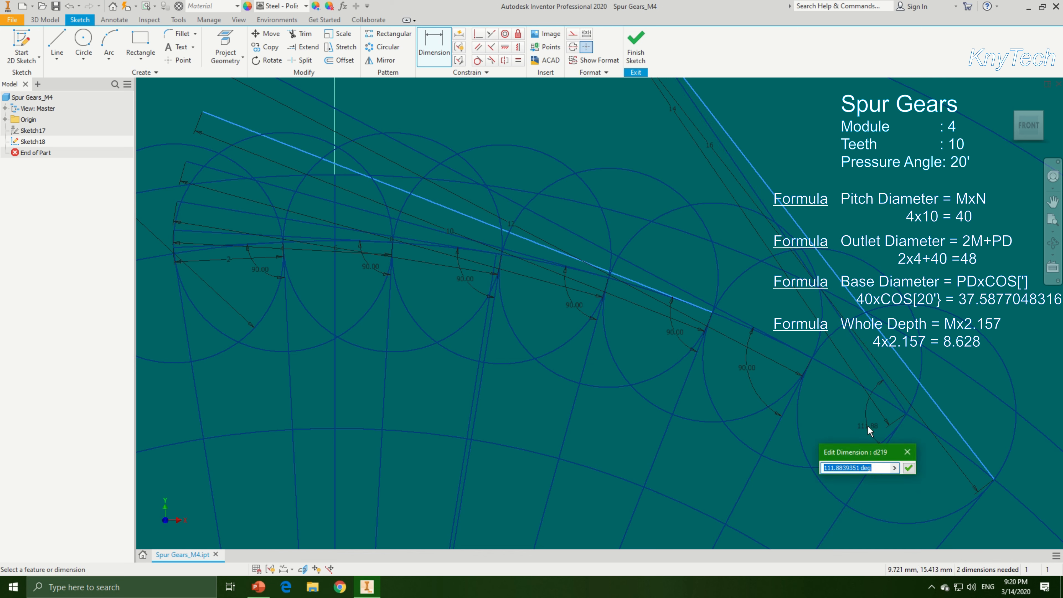
type("90")
key("Return")
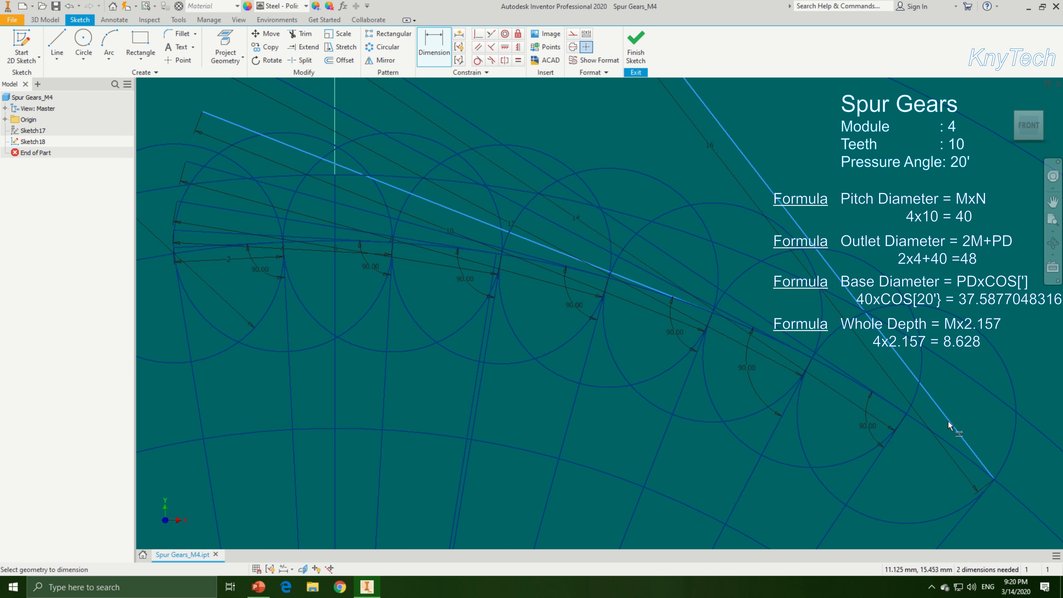
Step: Set the angle between the 16 mm line and the radial line at its start to 90°
left_click(948, 425)
left_click(958, 524)
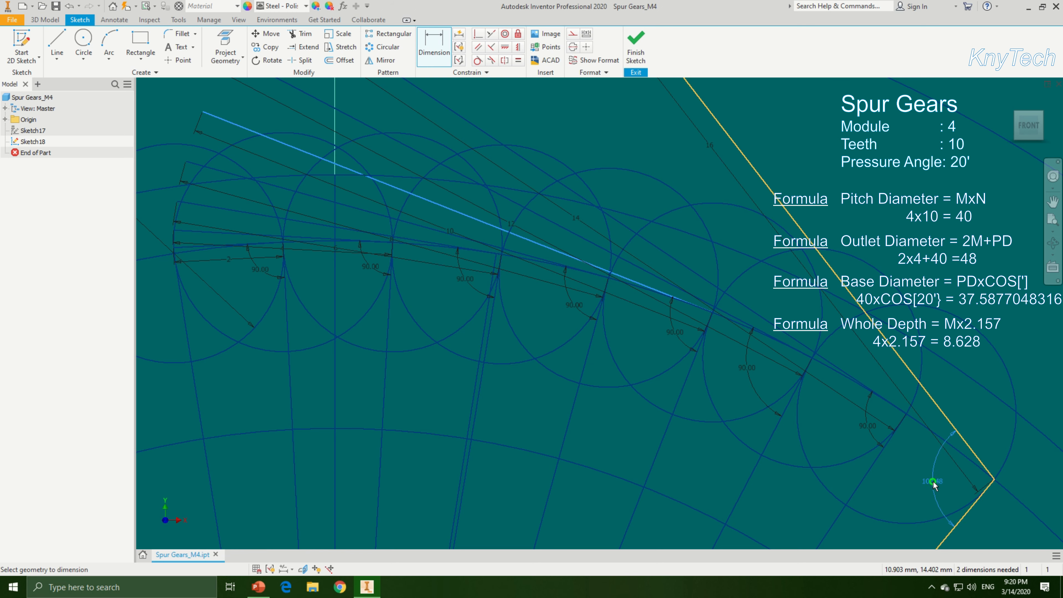
left_click(933, 483)
type("90")
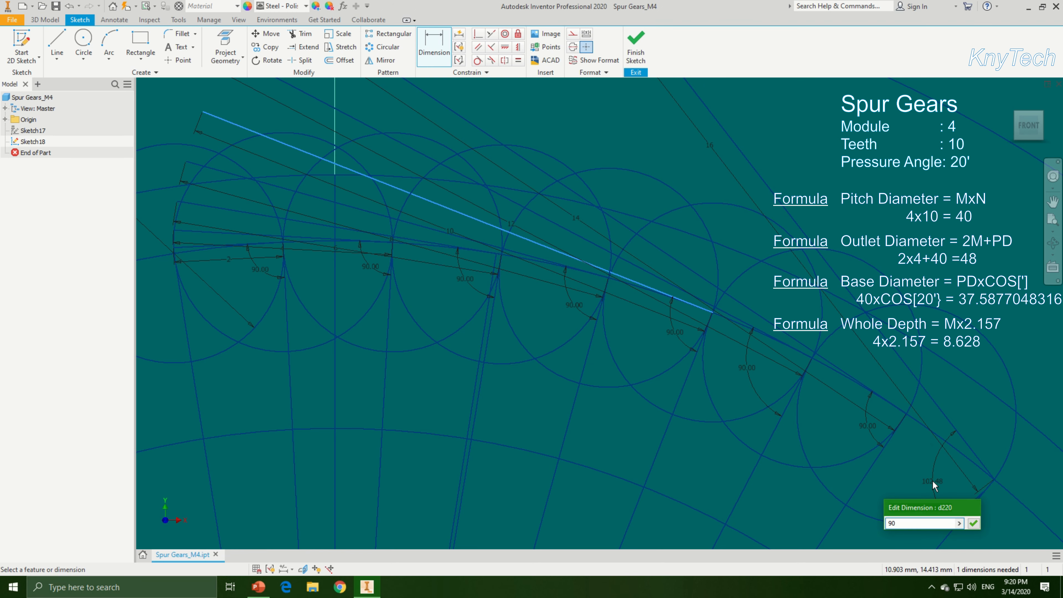
key("Return")
Step: Draw an interpolation spline from the flank's start point on the base circle through the ends of all the tangent lines
scroll(876, 457, "down", 5)
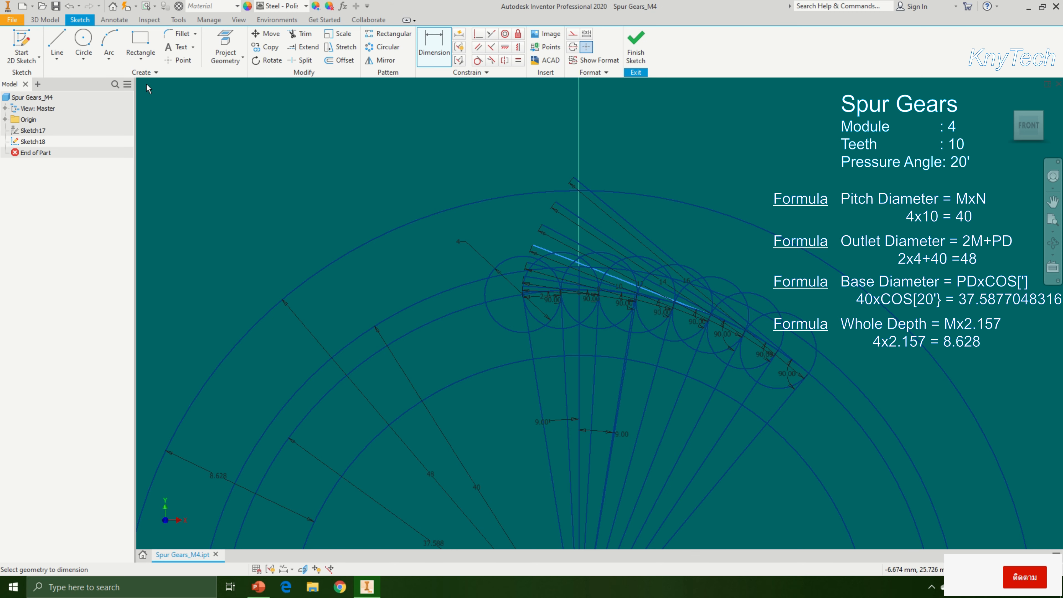
left_click(57, 59)
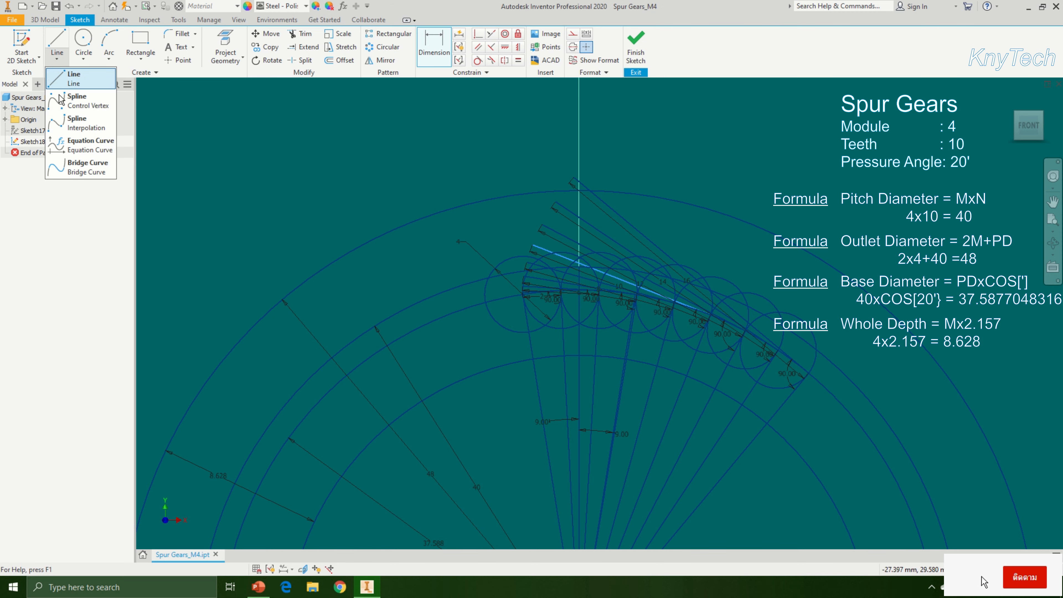
left_click(65, 123)
scroll(519, 308, "up", 10)
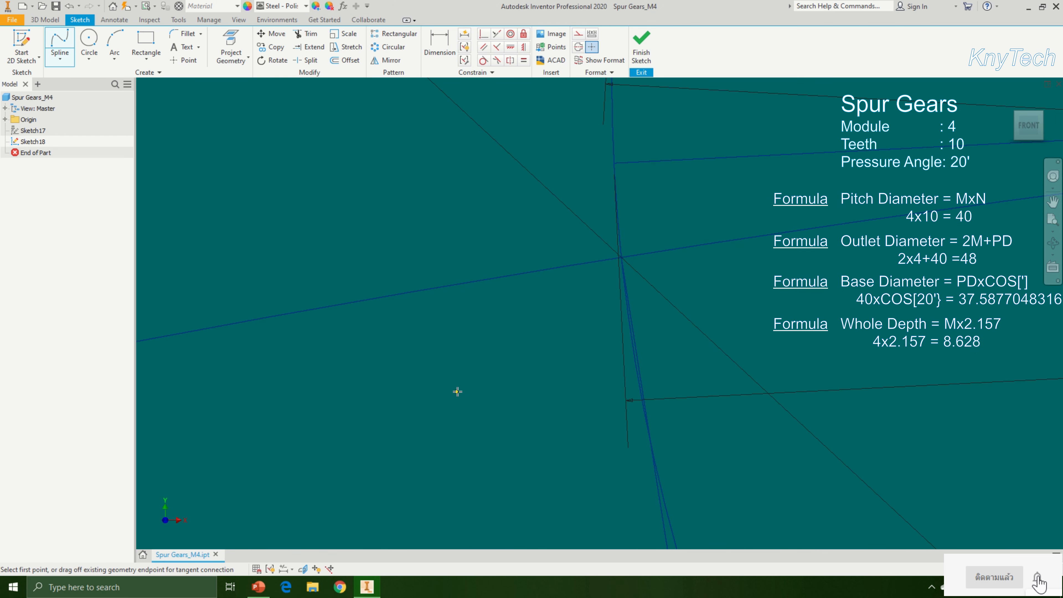
left_click(621, 257)
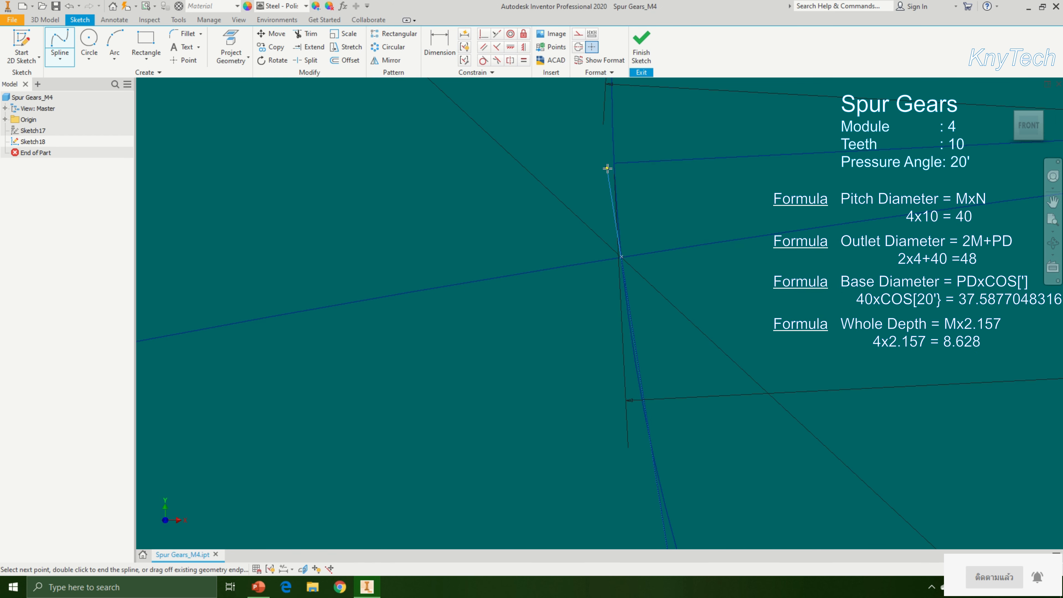
middle_click_drag(607, 168, 479, 365)
left_click(481, 362)
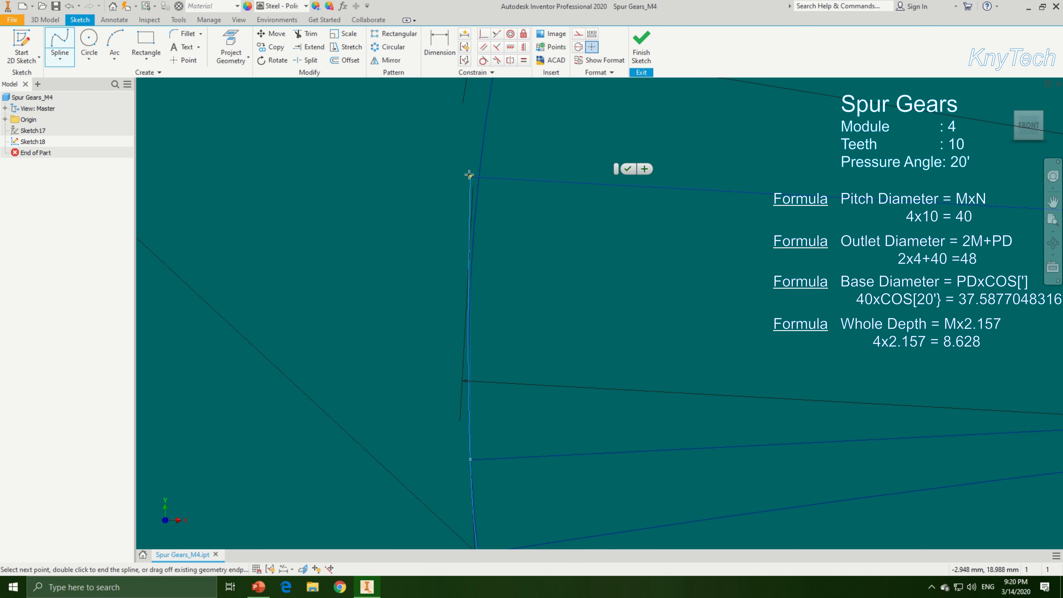
middle_click_drag(474, 173, 423, 252)
left_click(427, 284)
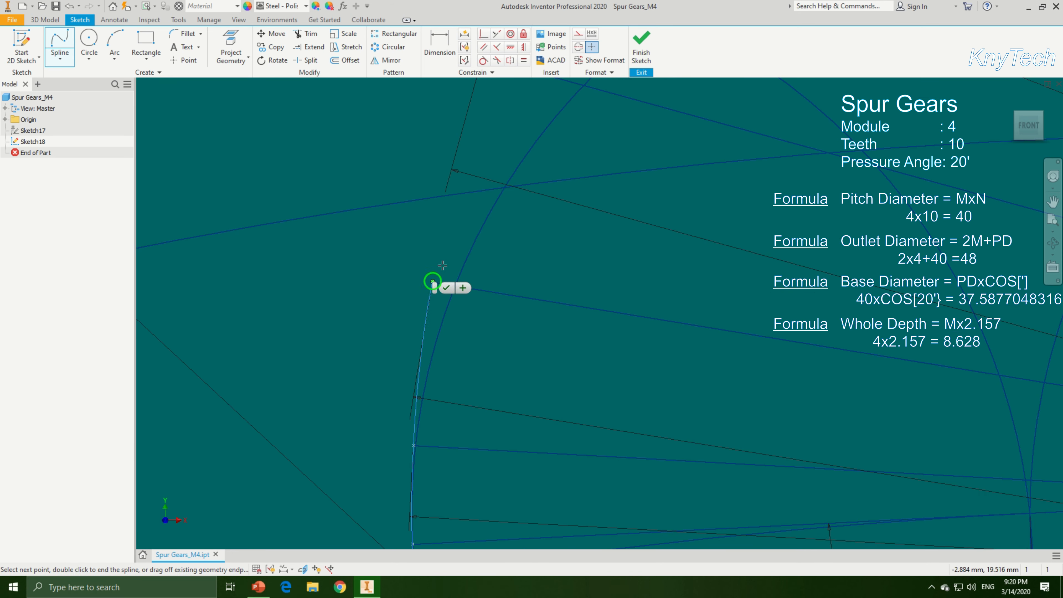
scroll(419, 281, "down", 2)
left_click(414, 258)
scroll(418, 260, "up", 3)
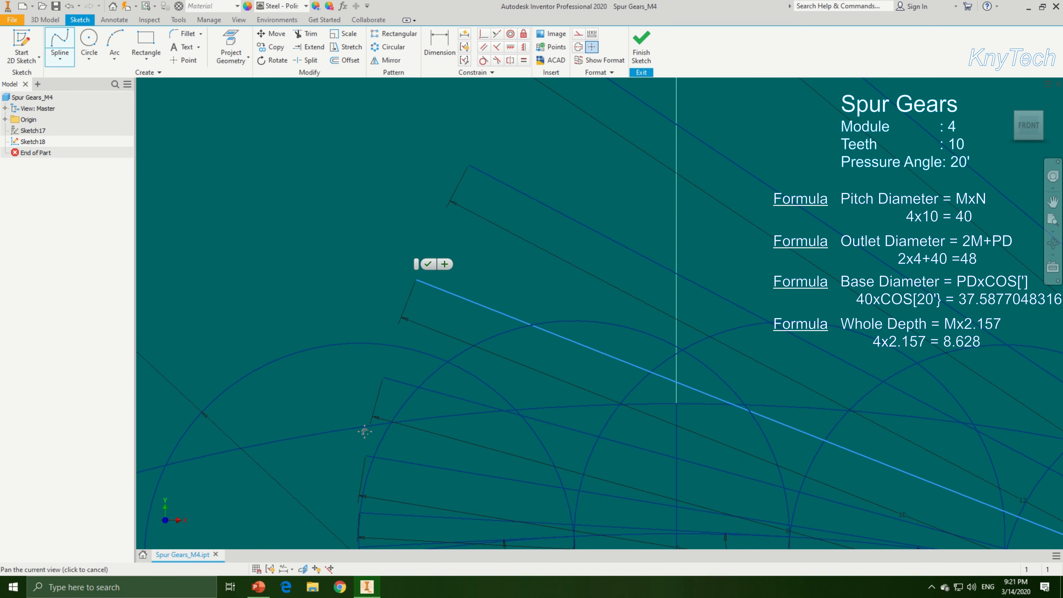
left_click(434, 236)
left_click(509, 111)
middle_click_drag(509, 112, 444, 423)
left_click(548, 286)
left_click(560, 291)
Step: Select the tangent lines that end on the flank spline together with the base circle
scroll(560, 290, "up", 5)
middle_click_drag(483, 386, 409, 247)
left_click(539, 198)
left_click(512, 211, "ctrl")
left_click(494, 229, "ctrl")
left_click(481, 245, "ctrl")
scroll(435, 224, "down", 2)
left_click(438, 253, "ctrl")
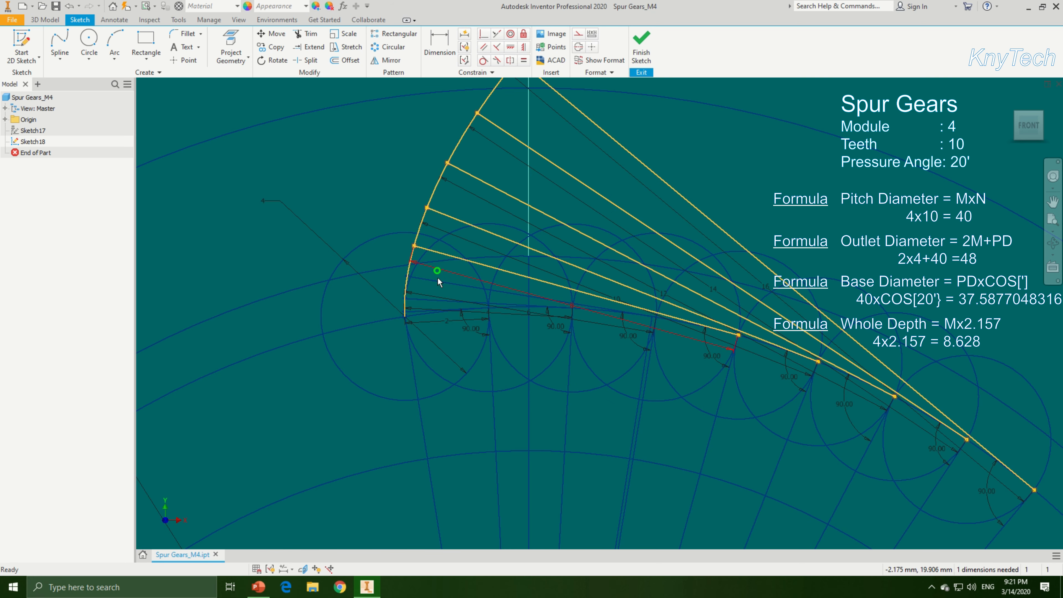
left_click(434, 281, "ctrl")
left_click(422, 300, "ctrl")
scroll(418, 314, "down", 4)
left_click(413, 307, "ctrl")
left_click(423, 311, "ctrl")
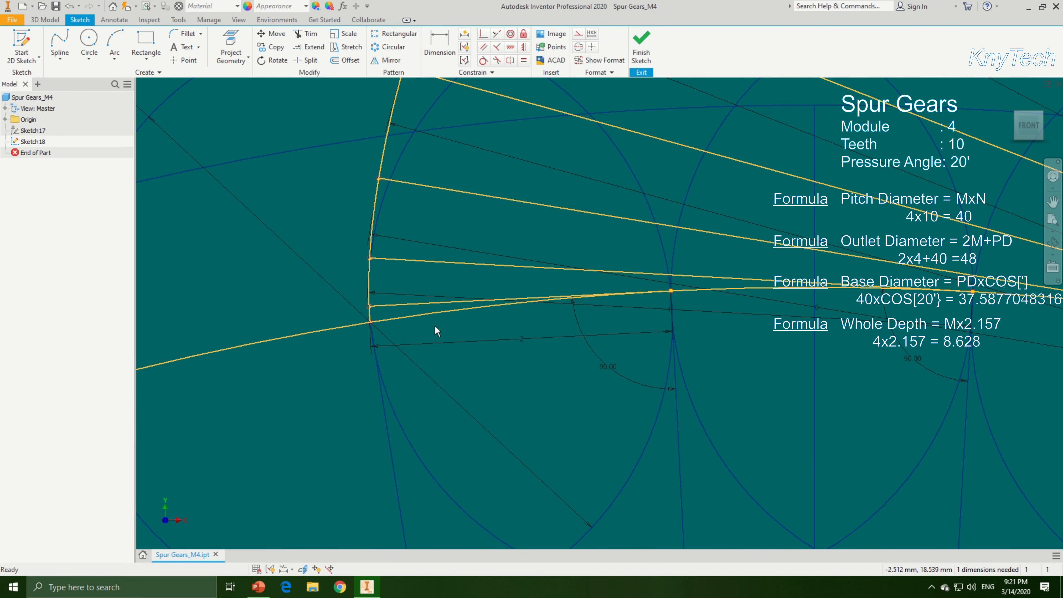
scroll(433, 327, "up", 8)
middle_click_drag(410, 422, 425, 296)
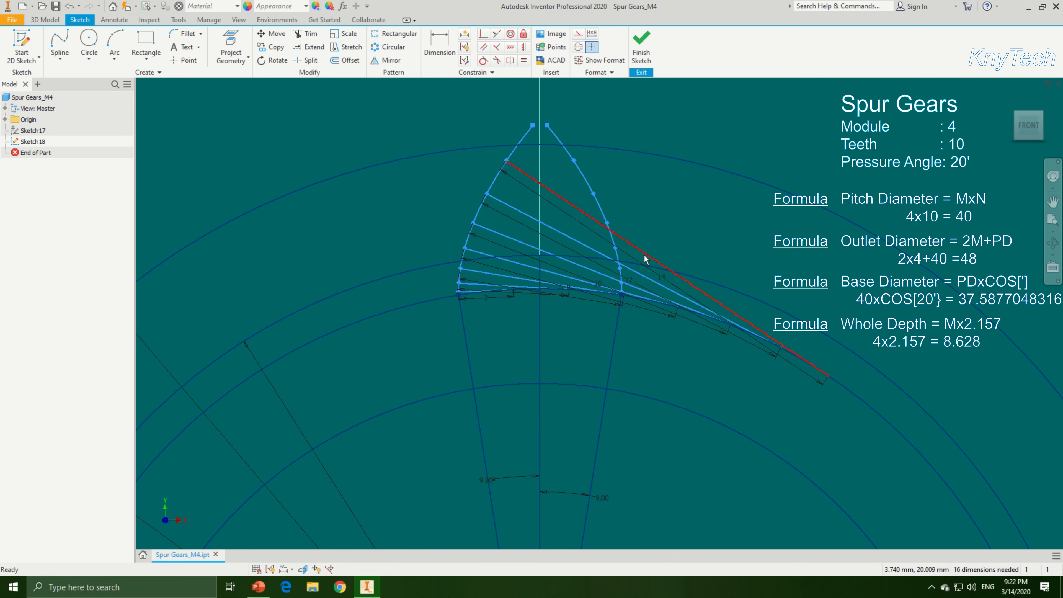
Step: Delete the tangent construction lines running to the flank spline
left_click(569, 266)
key("Delete")
left_click(475, 283)
key("Delete")
scroll(467, 292, "up", 4)
left_click(467, 292)
key("Delete")
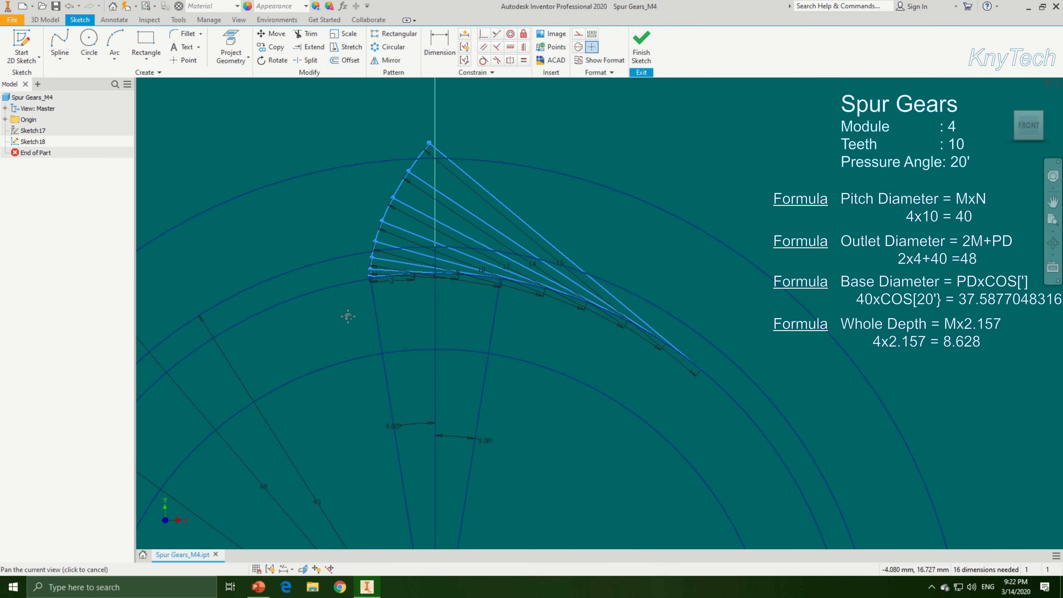
Step: Mirror the flank spline about the tooth's vertical centre line
left_click_drag(348, 316, 351, 311)
key("Escape")
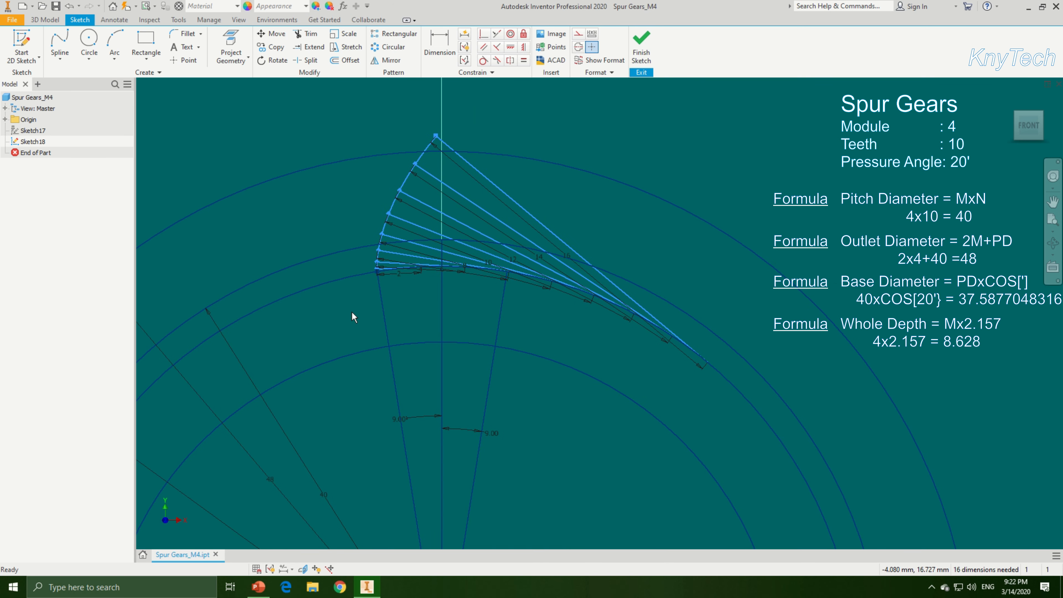
left_click(388, 62)
scroll(382, 193, "up", 3)
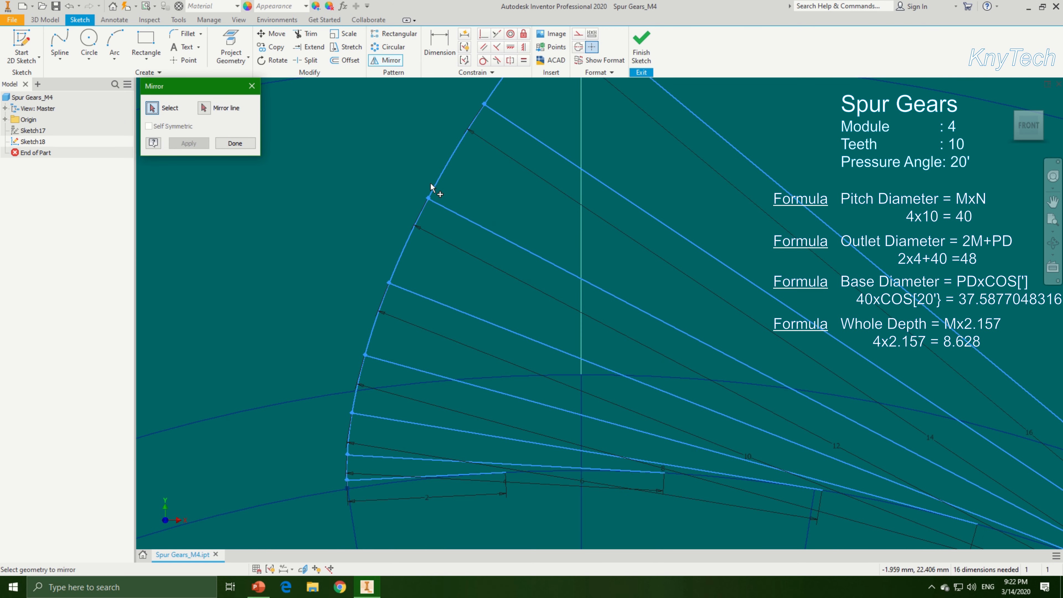
left_click(431, 185)
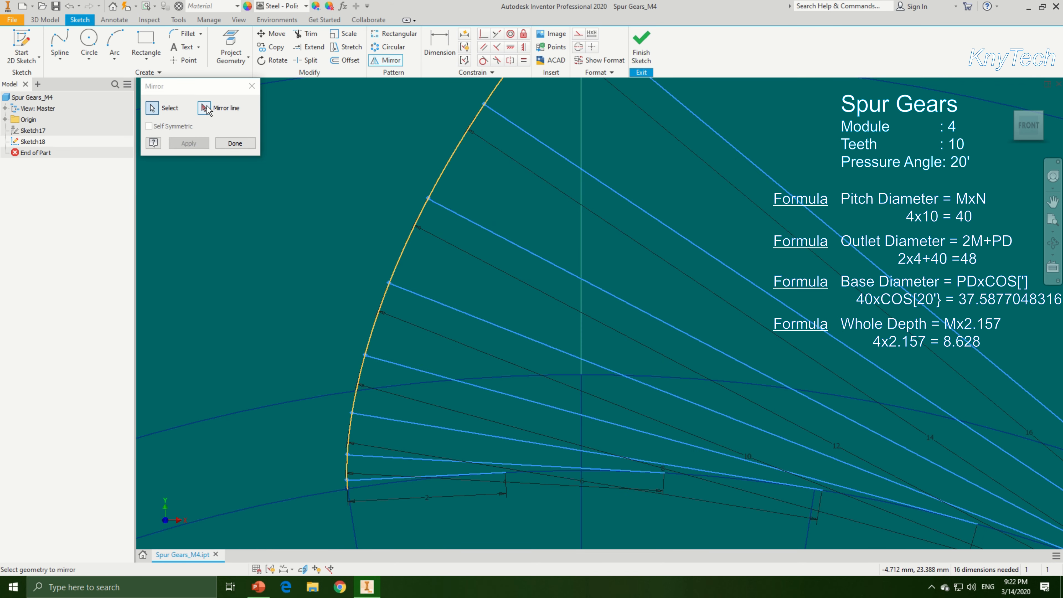
left_click(205, 108)
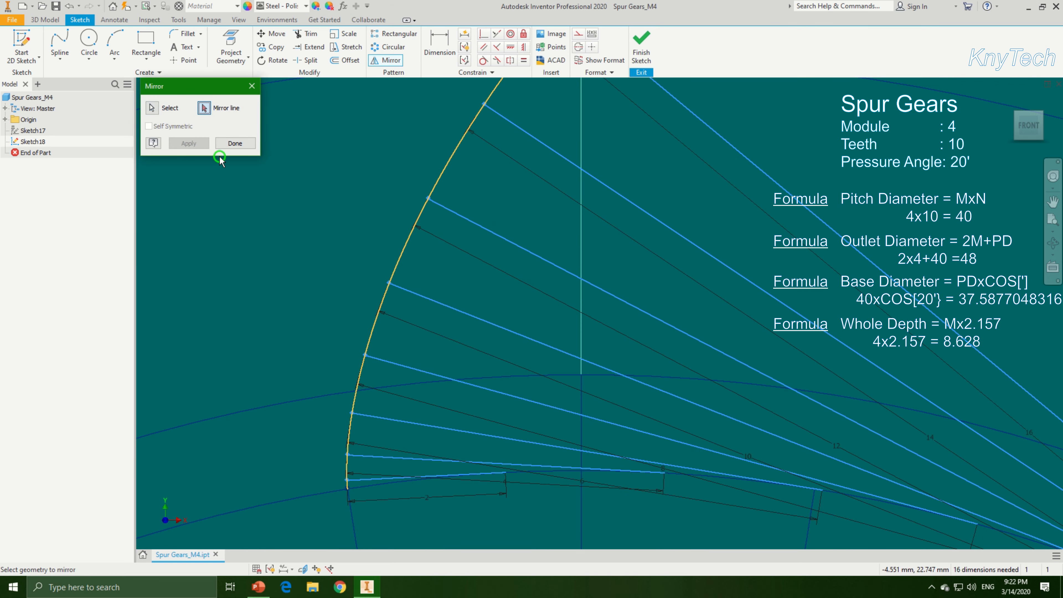
left_click(580, 505)
scroll(581, 505, "down", 4)
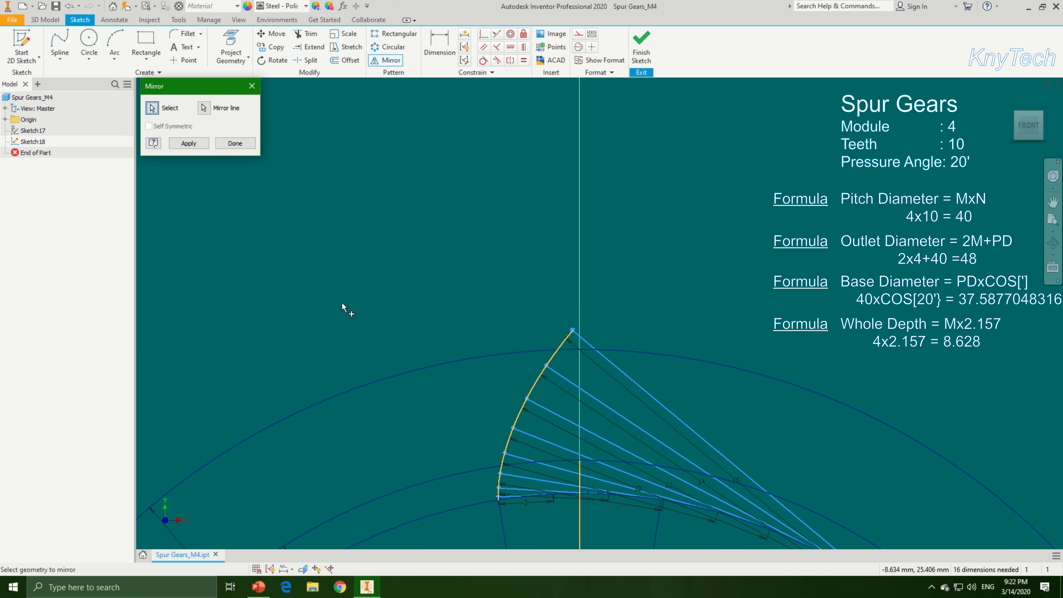
mouse_move(342, 302)
middle_mouse_down()
mouse_move(312, 197)
mouse_move(302, 97)
middle_mouse_up()
left_click(193, 143)
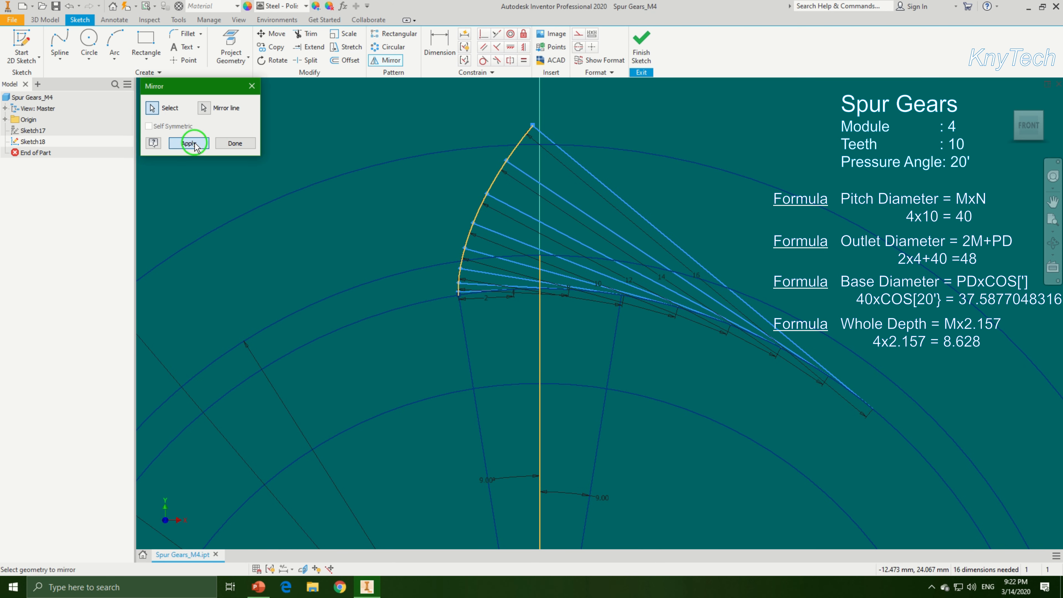
left_click(235, 143)
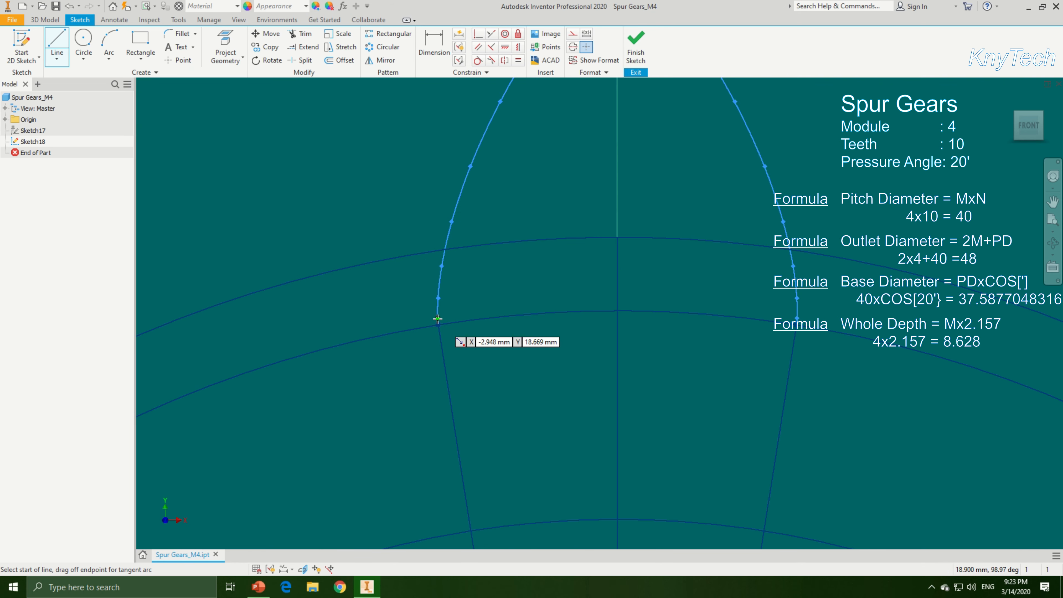
Step: Draw a vertical line about 3.6 mm long from each flank spline's lower end down to the root circle
left_click(438, 319)
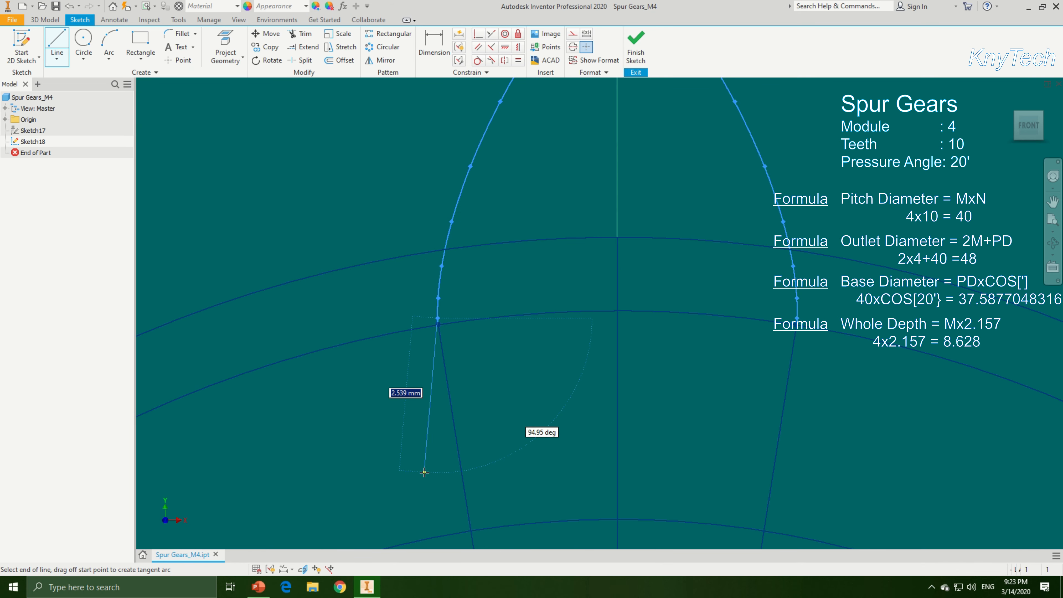
scroll(435, 405, "down", 5)
scroll(444, 368, "up", 3)
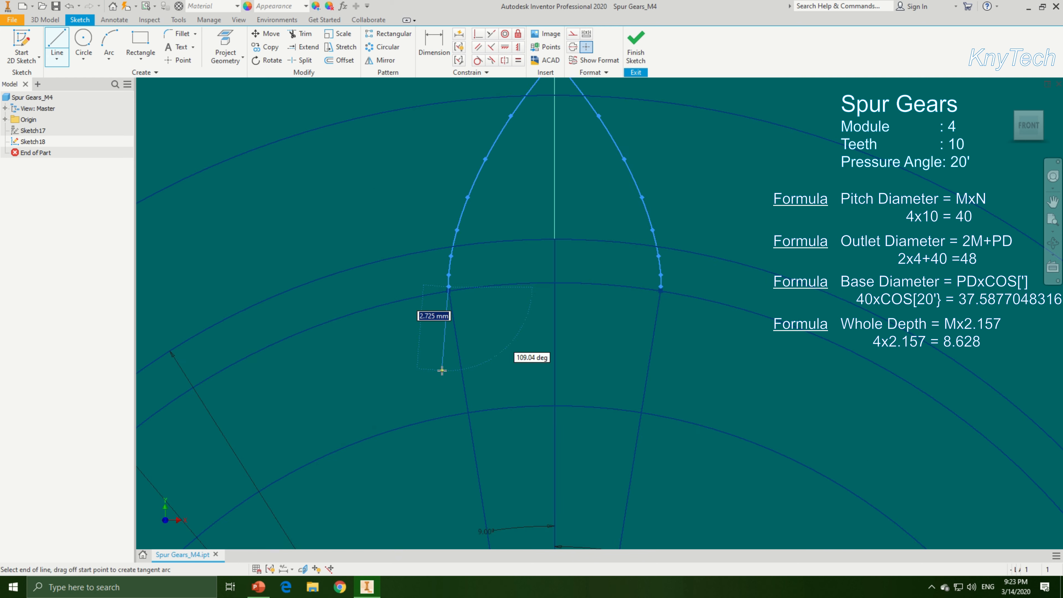
double_click(448, 416)
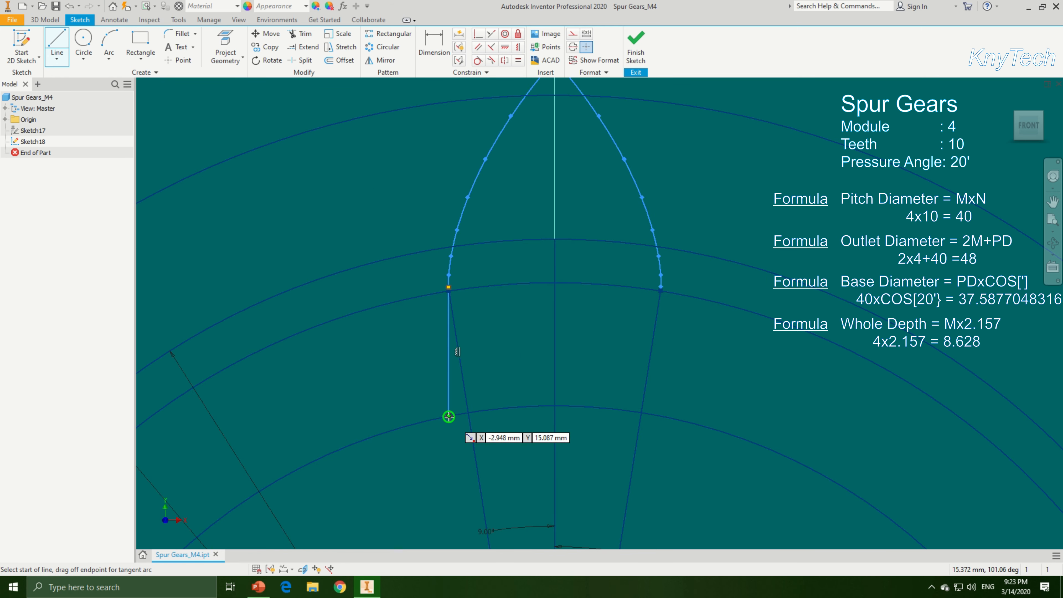
left_click(658, 286)
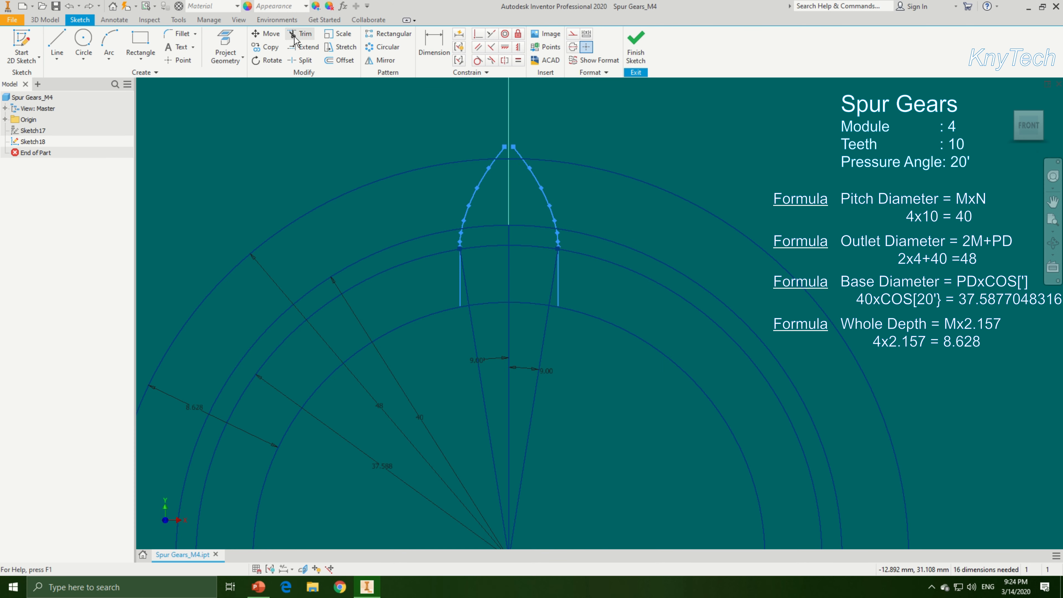
Step: Trim the tips of both flank splines that extend beyond the outside circle
left_click(298, 34)
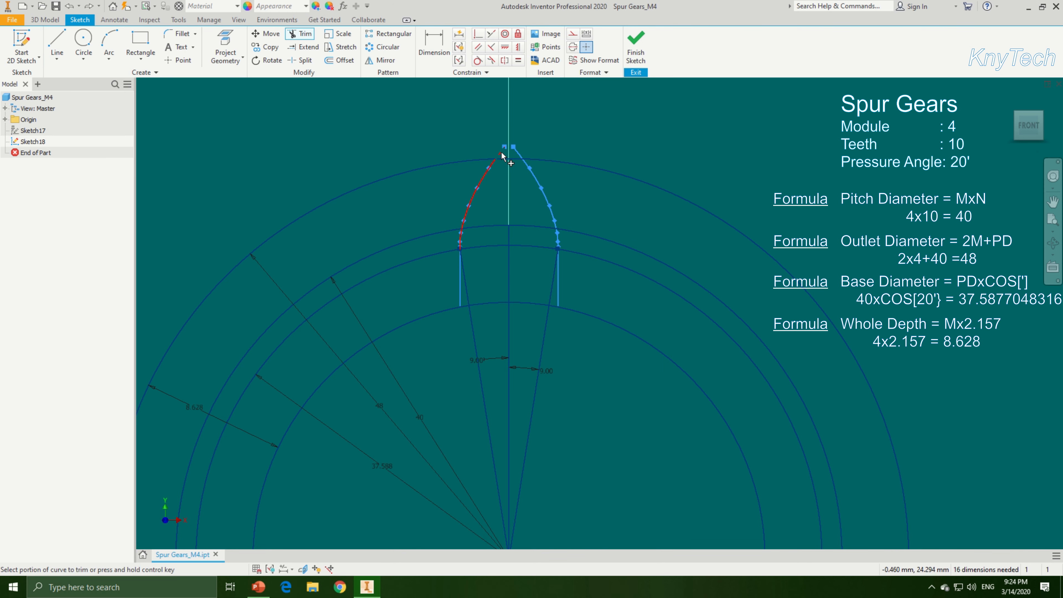
left_click(501, 155)
left_click(517, 156)
Step: Trim the short spline ends beside the vertical root lines near the base circle on both flanks
scroll(487, 306, "up", 5)
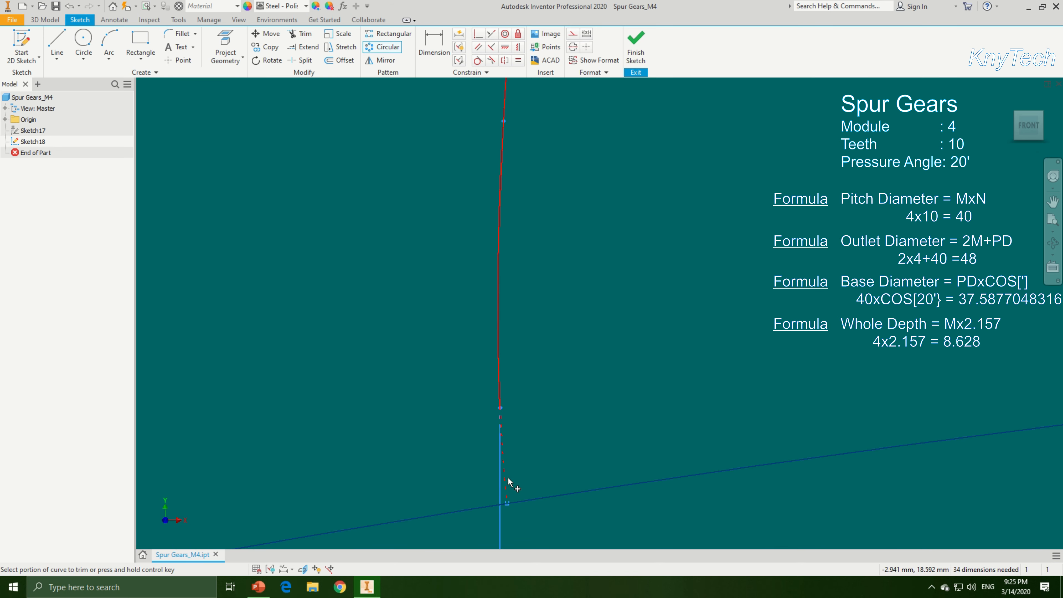
scroll(508, 481, "down", 3)
scroll(563, 440, "down", 3)
scroll(572, 362, "up", 5)
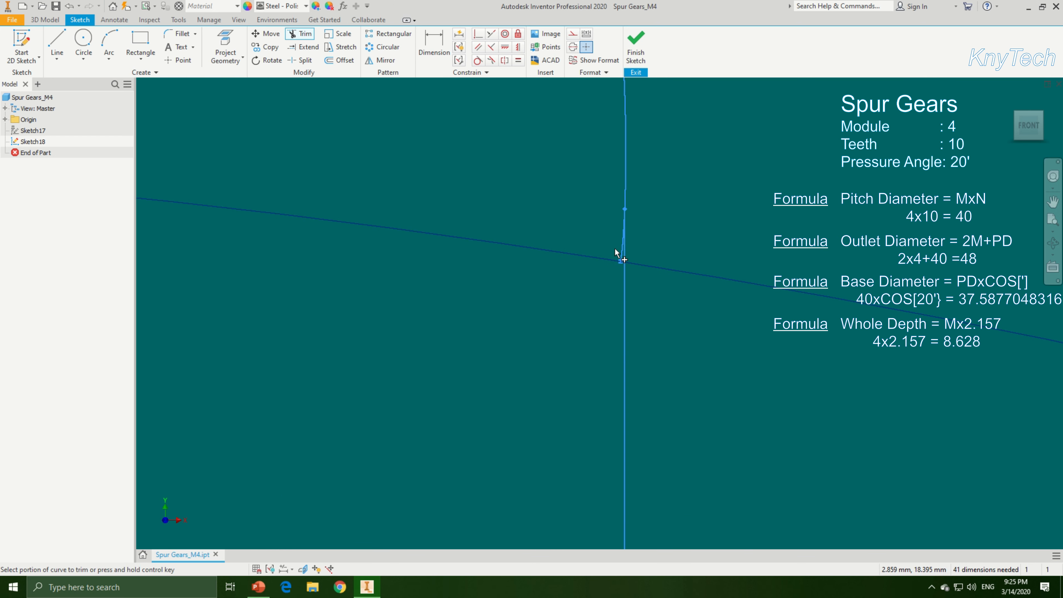
left_click(618, 247)
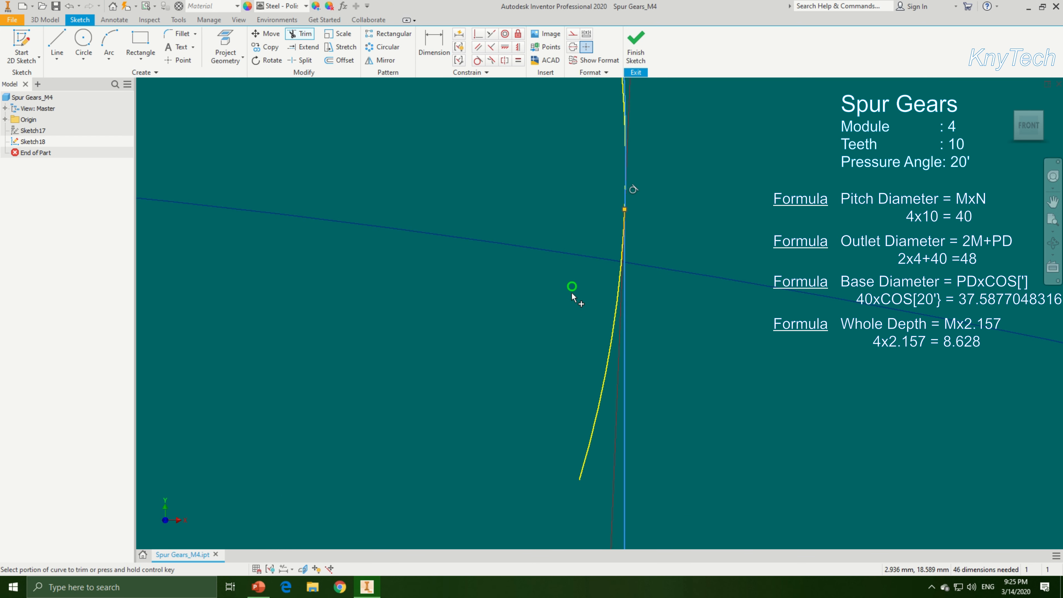
scroll(568, 328, "down", 5)
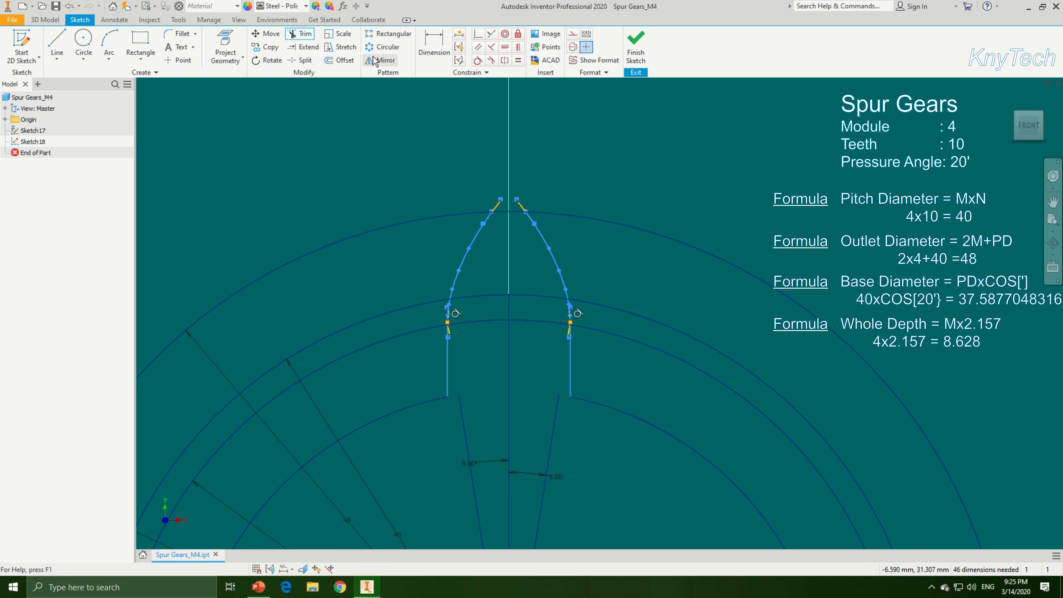
Step: Create a circular pattern of both flank splines and both vertical root lines around the root circle's centre with 10 instances over 360°
left_click(378, 48)
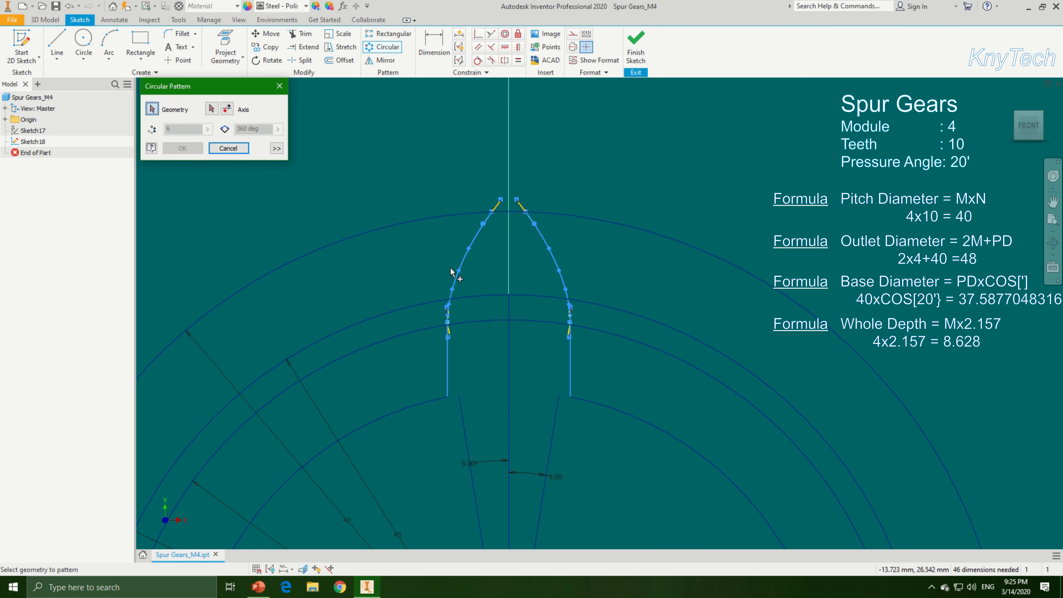
left_click(461, 268)
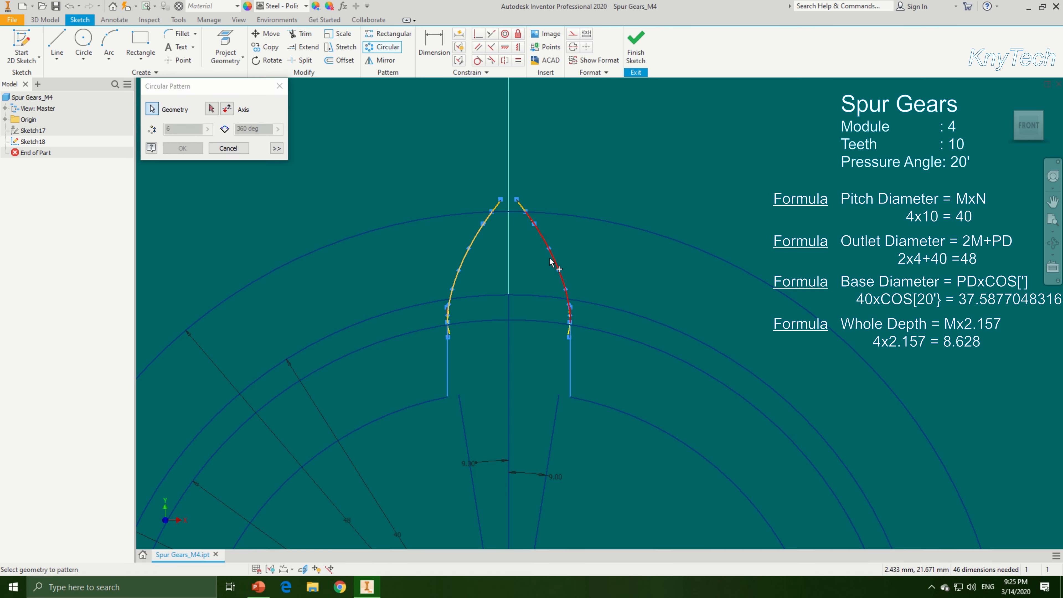
left_click(554, 262)
left_click(570, 364)
left_click(448, 369)
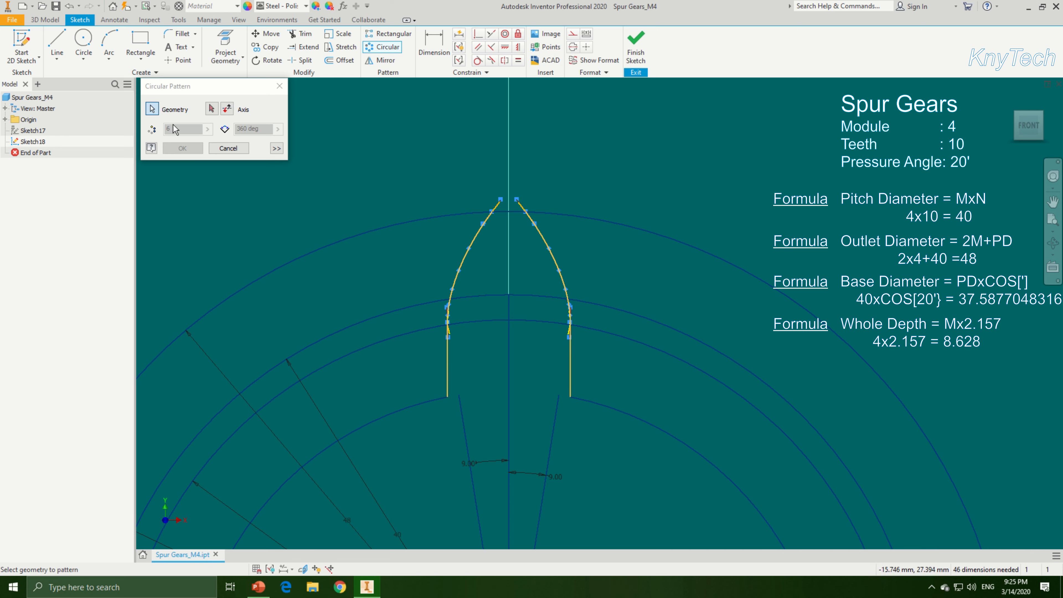
left_click(211, 110)
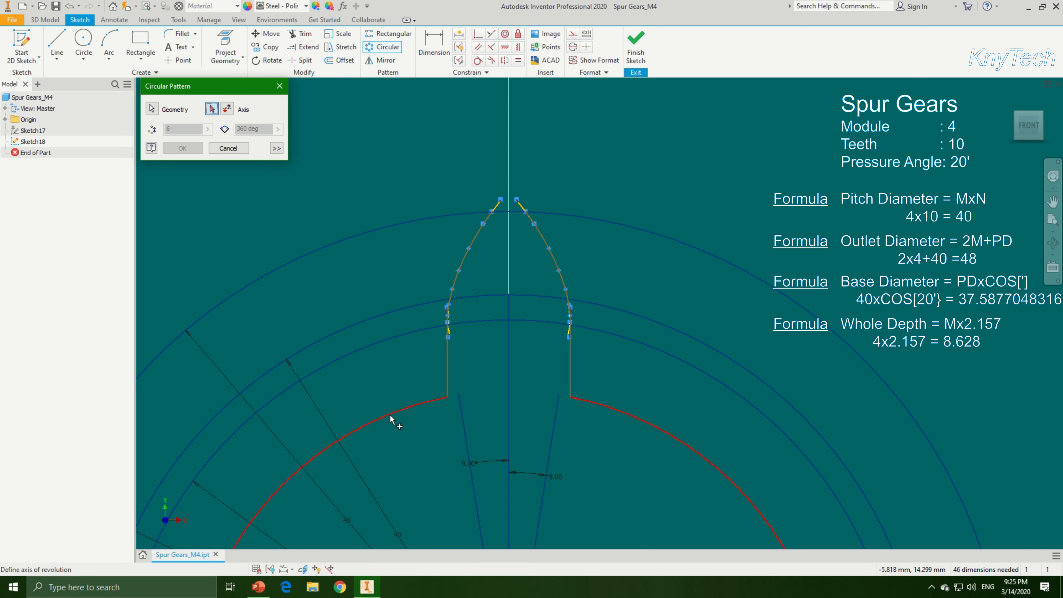
left_click(389, 414)
left_click(169, 129)
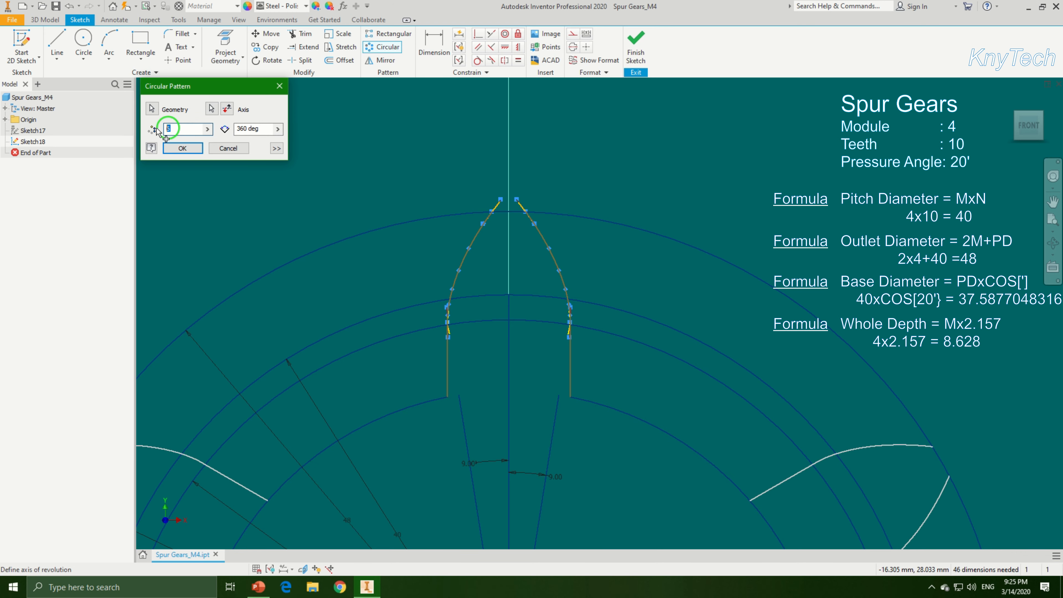
left_click_drag(157, 129, 156, 129)
type("10")
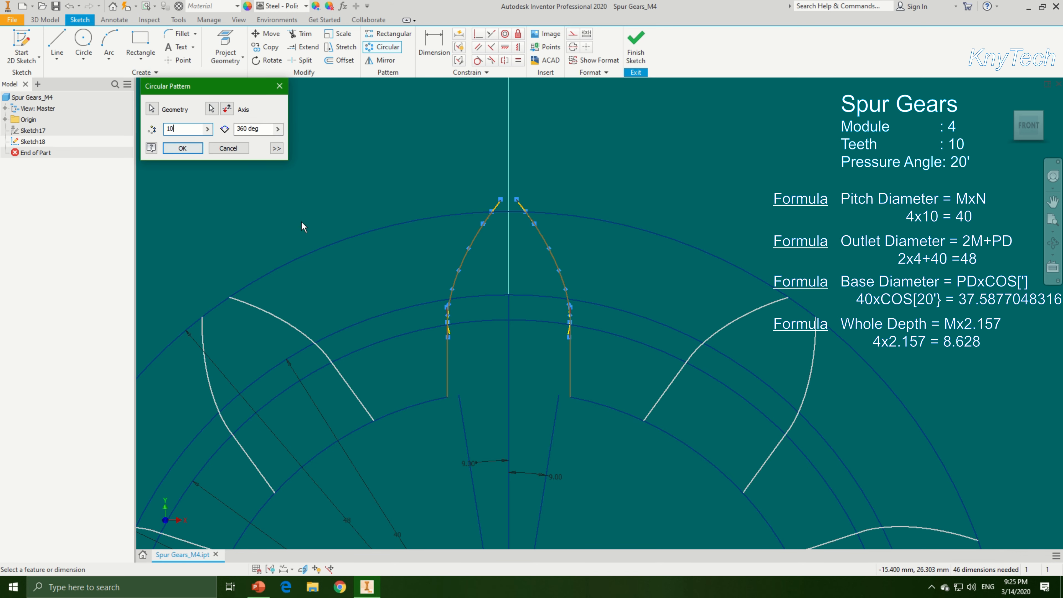
scroll(309, 223, "up", 3)
middle_click_drag(364, 188, 384, 161)
scroll(385, 161, "up", 3)
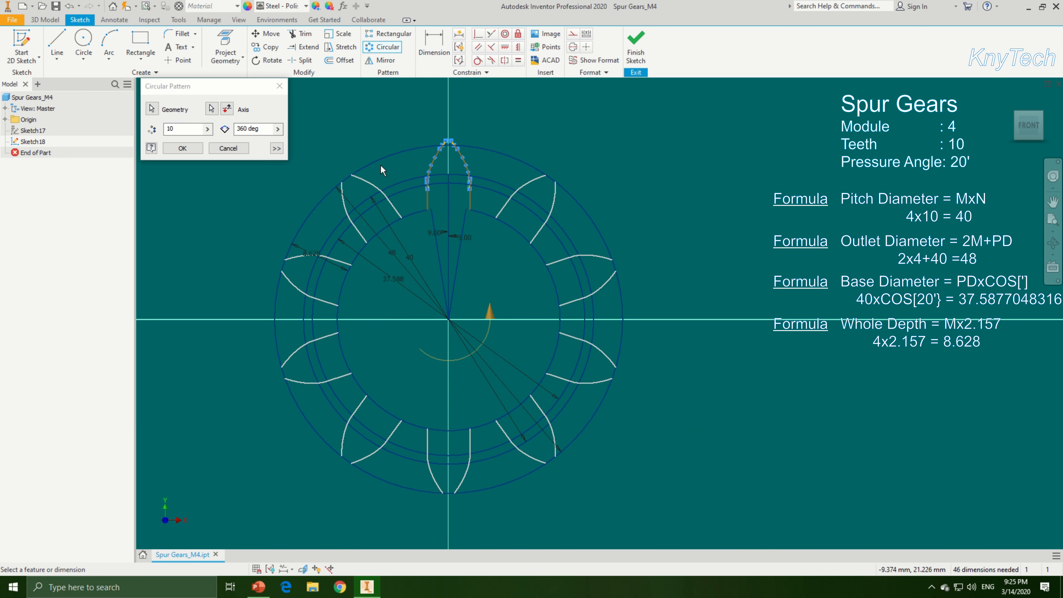
left_click(183, 148)
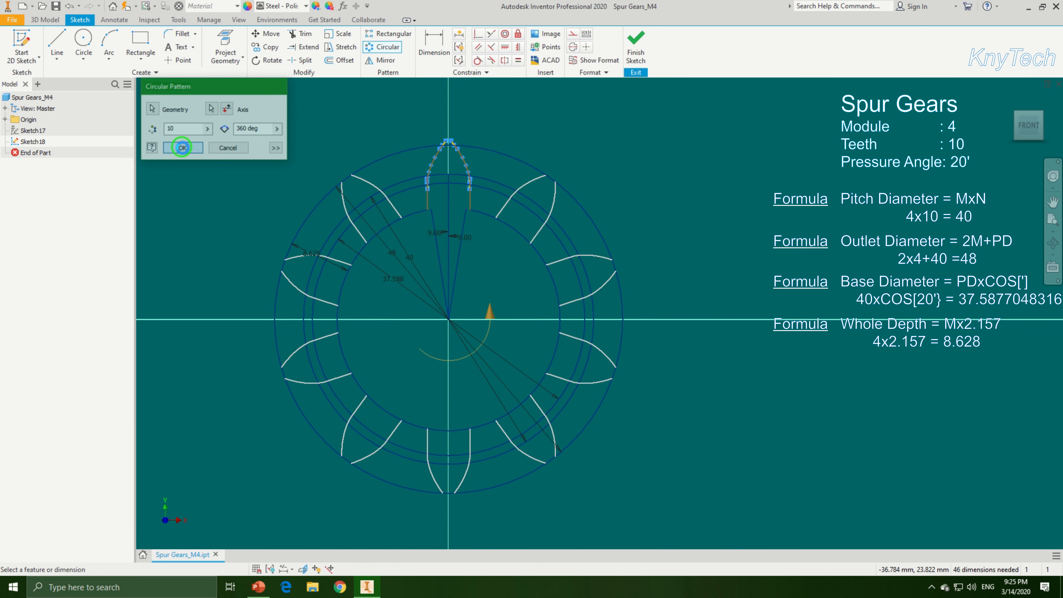
Step: Trim the root circle's arcs underneath the teeth, keeping only the root arcs in the gaps between neighbouring teeth
left_click(305, 35)
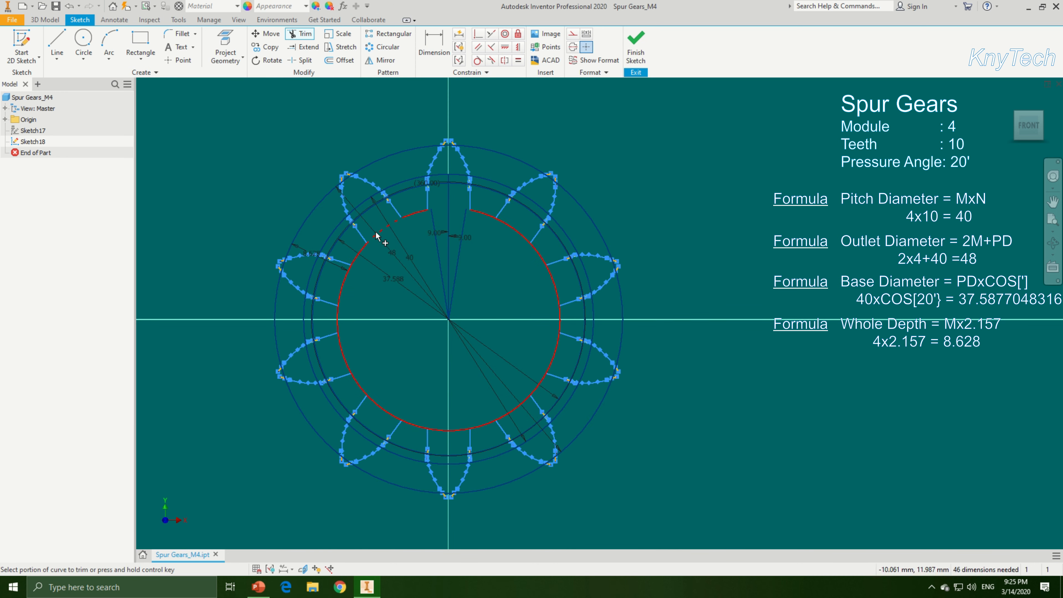
left_click(377, 233)
left_click(343, 287)
left_click(343, 355)
left_click(373, 407)
left_click(447, 432)
left_click(512, 412)
left_click(552, 354)
left_click(558, 294)
left_click(519, 237)
Step: Trim the pitch and base circle arcs that cross the teeth along the gear's right side and at its bottom tooth
scroll(451, 178, "down", 5)
left_click(750, 298)
scroll(736, 273, "up", 4)
left_click(800, 354)
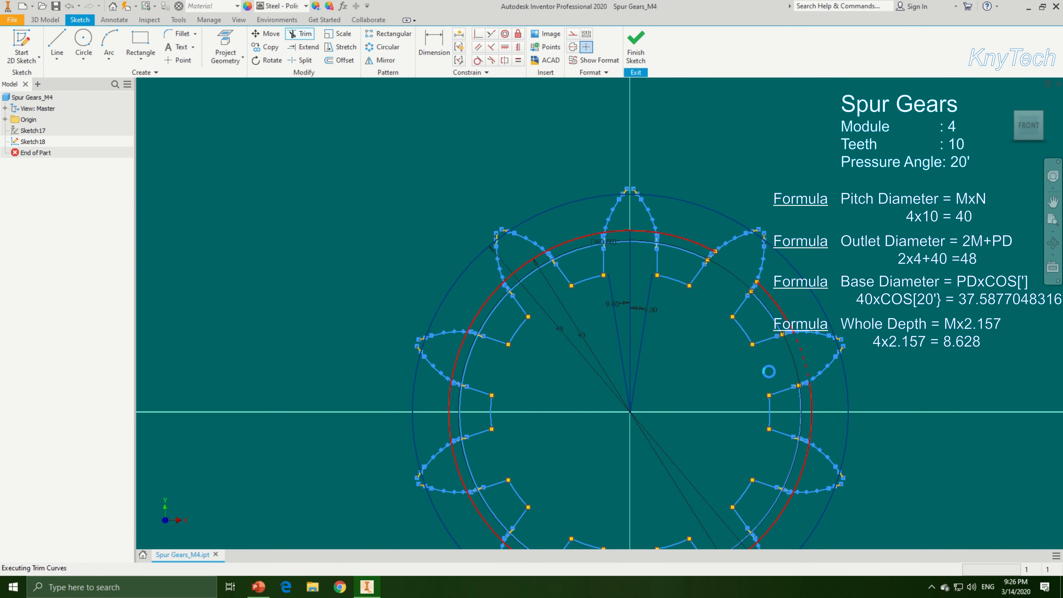
middle_click_drag(710, 411, 636, 304)
left_click(665, 449)
left_click(661, 442)
left_click(557, 476)
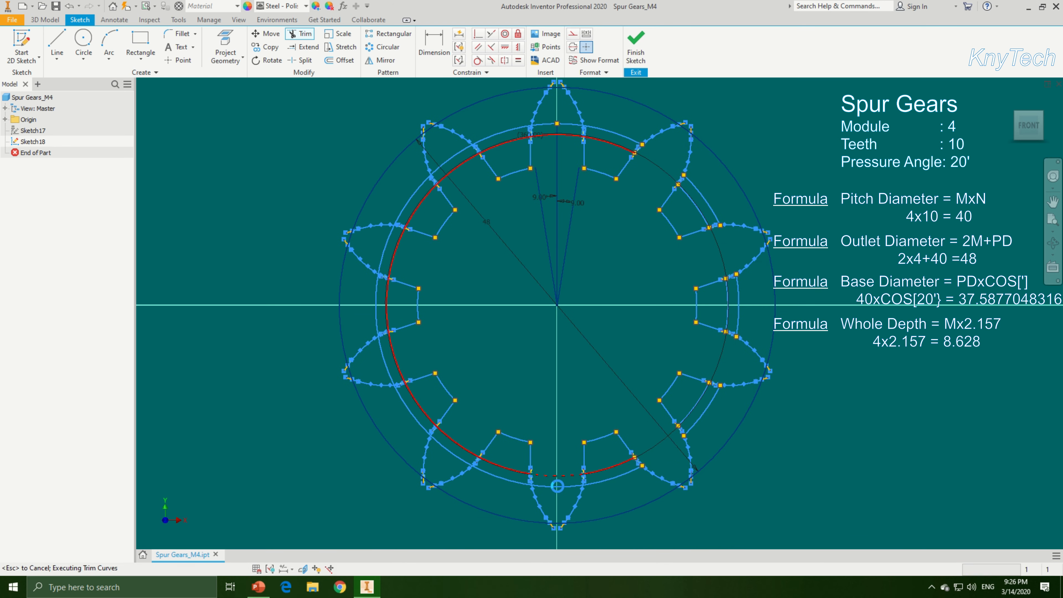
Step: Trim the pitch and base circle arcs that cross the teeth along the gear's left side and inside the top tooth
left_click(450, 453)
left_click(381, 362)
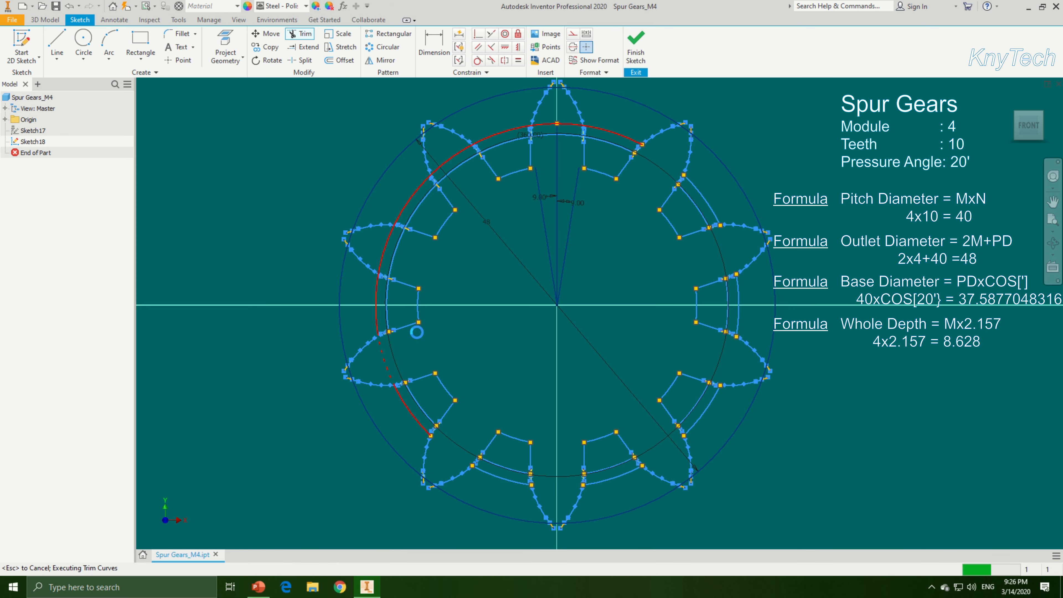
left_click(386, 242)
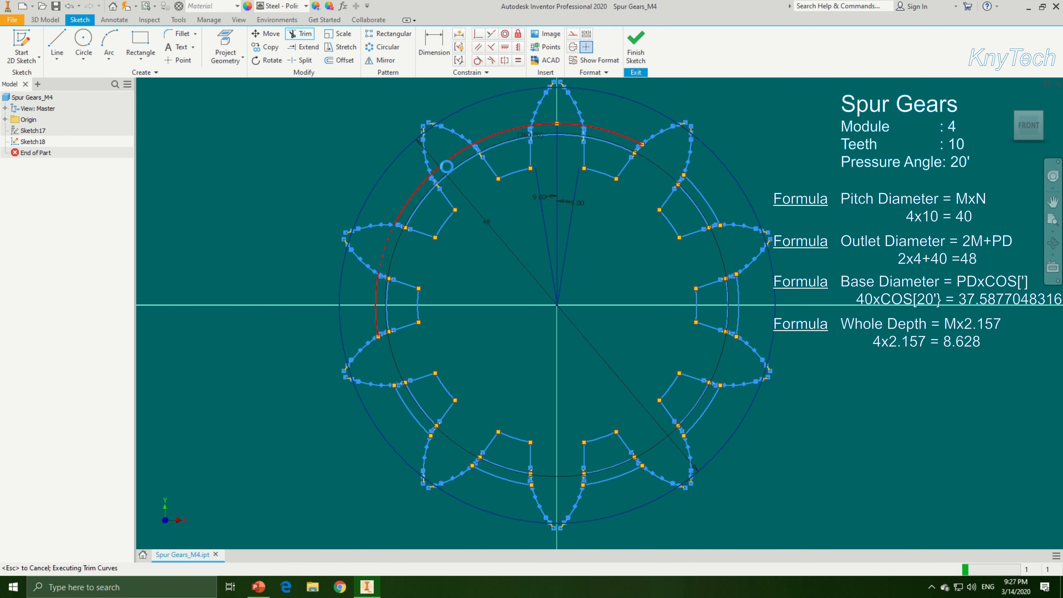
left_click(448, 162)
middle_click_drag(491, 228, 452, 318)
scroll(488, 189, "up", 5)
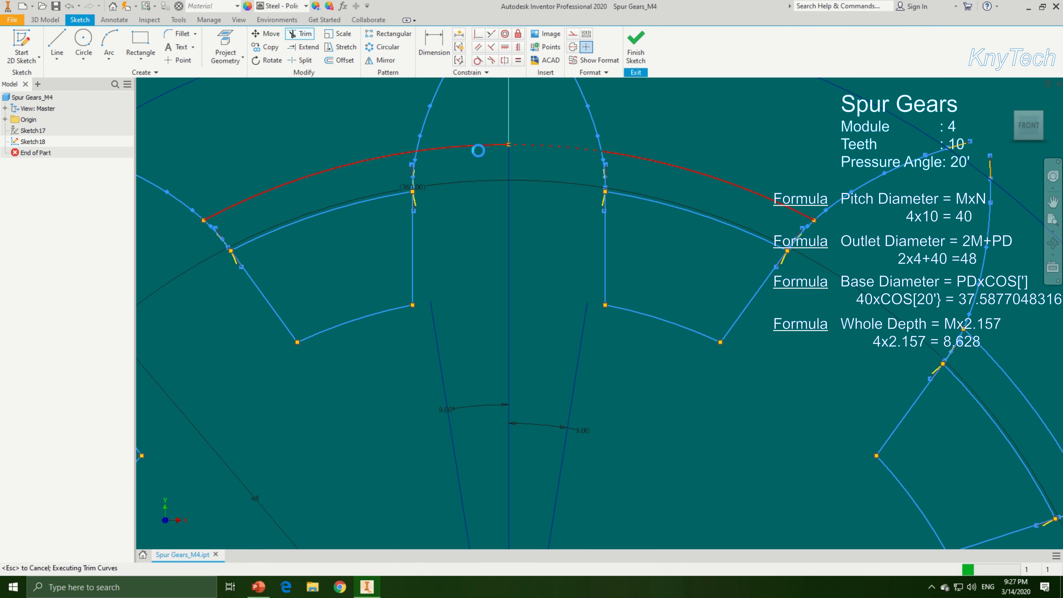
scroll(477, 151, "down", 5)
key("Escape")
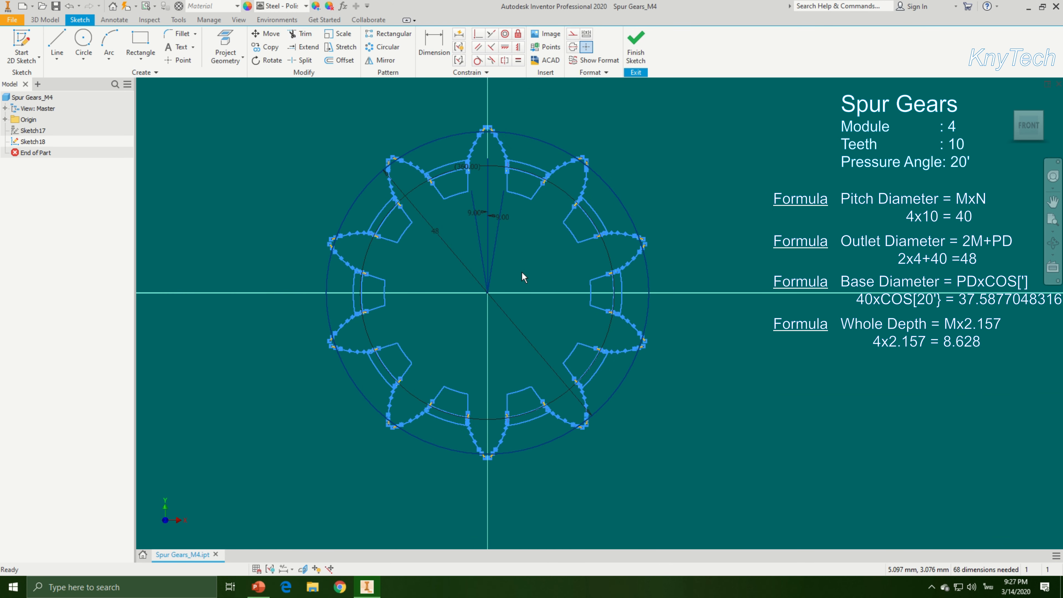
Step: Extrude the closed gear profile with all its teeth to a distance of 35 mm
left_click(45, 19)
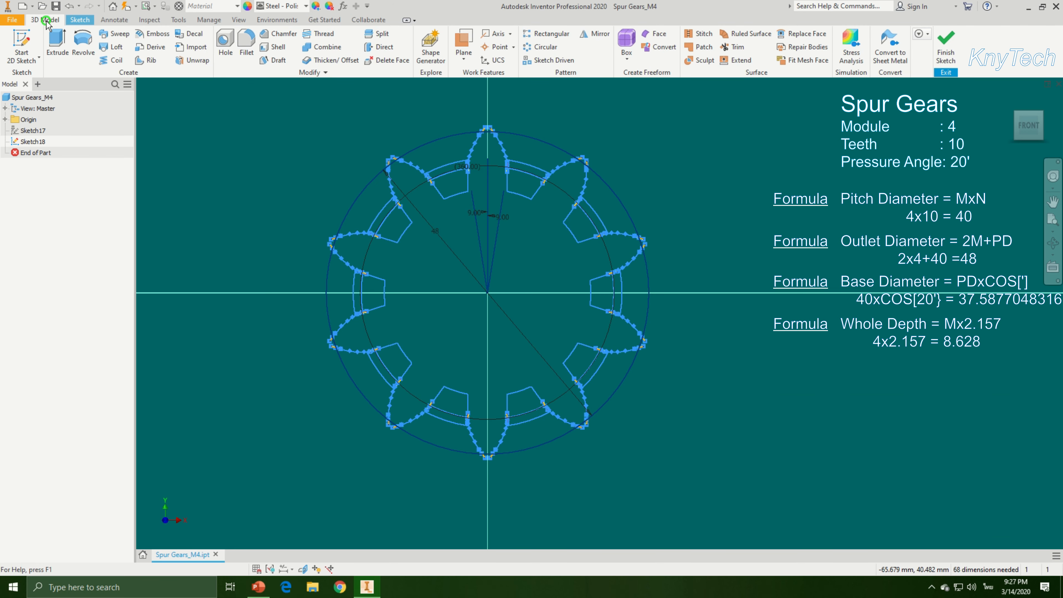
left_click(58, 46)
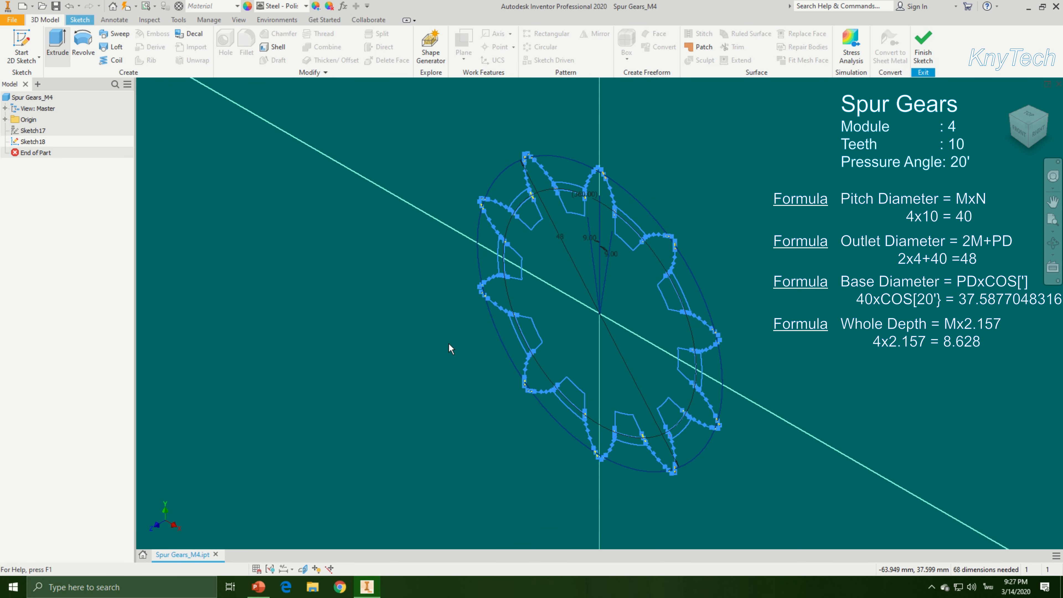
left_click(552, 309)
type("3")
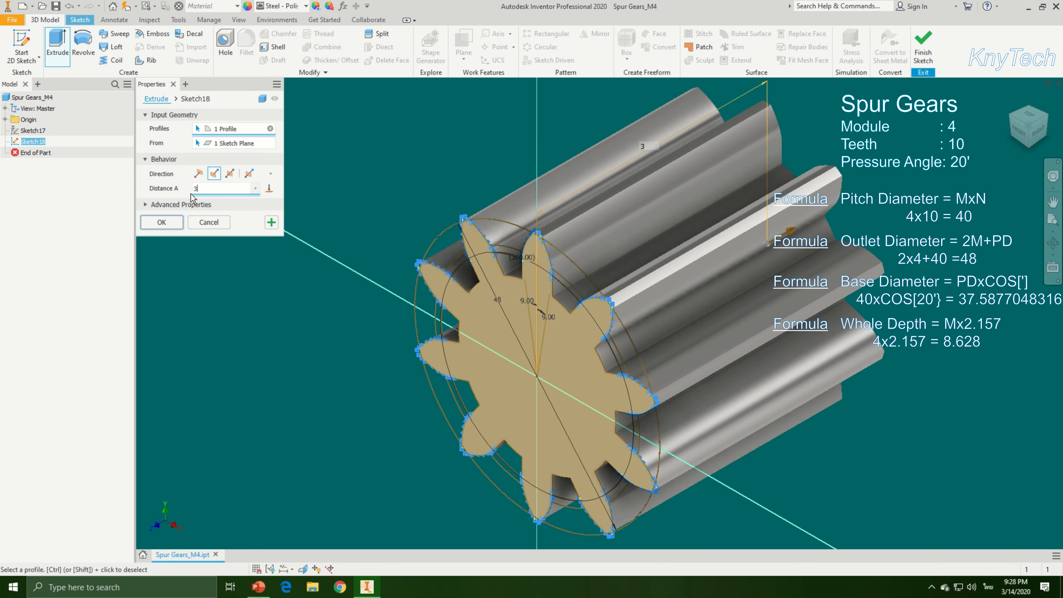
type("5")
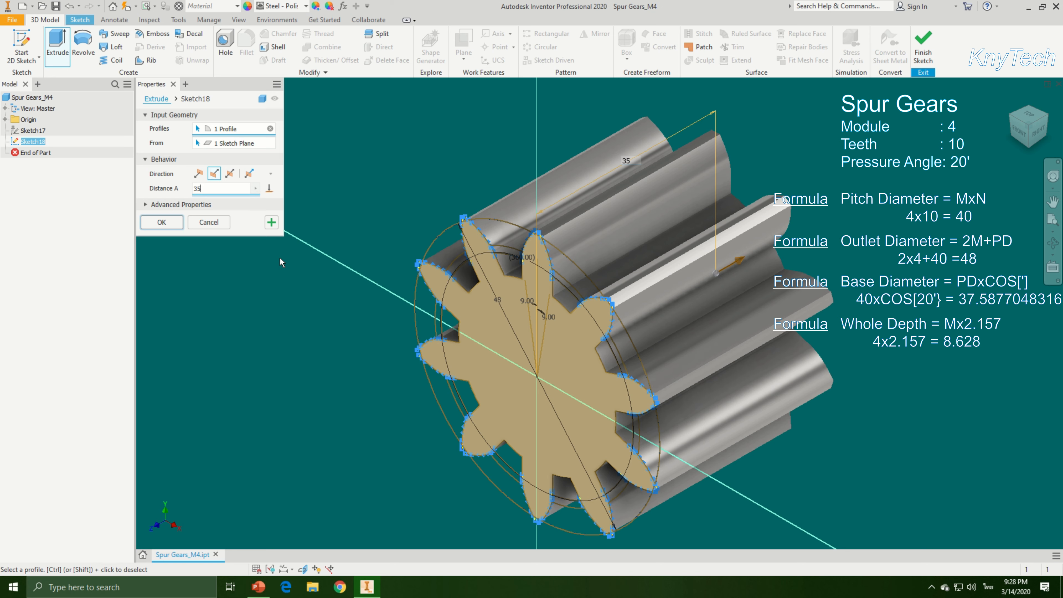
left_click(162, 222)
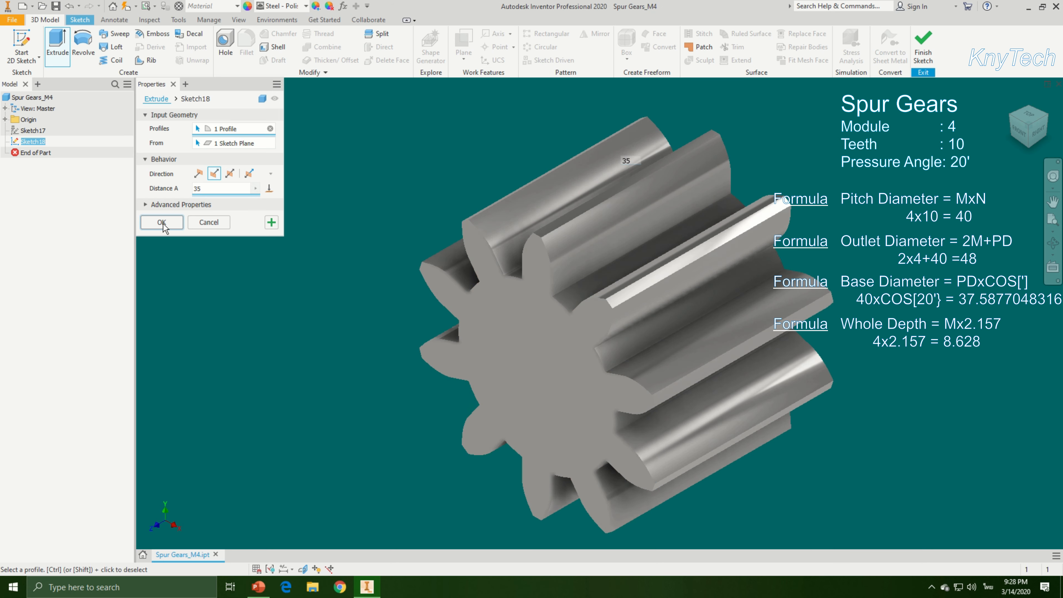
Step: Set up a constant edge fillet of radius 1 mm on the two root edges of one tooth gap
scroll(299, 287, "up", 3)
key("F4")
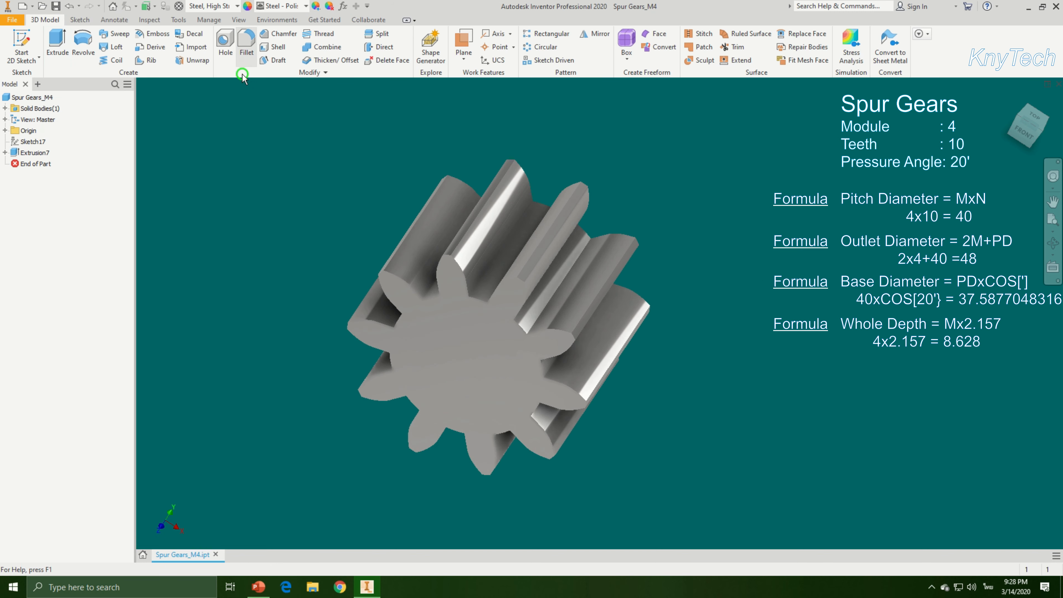
left_click(242, 75)
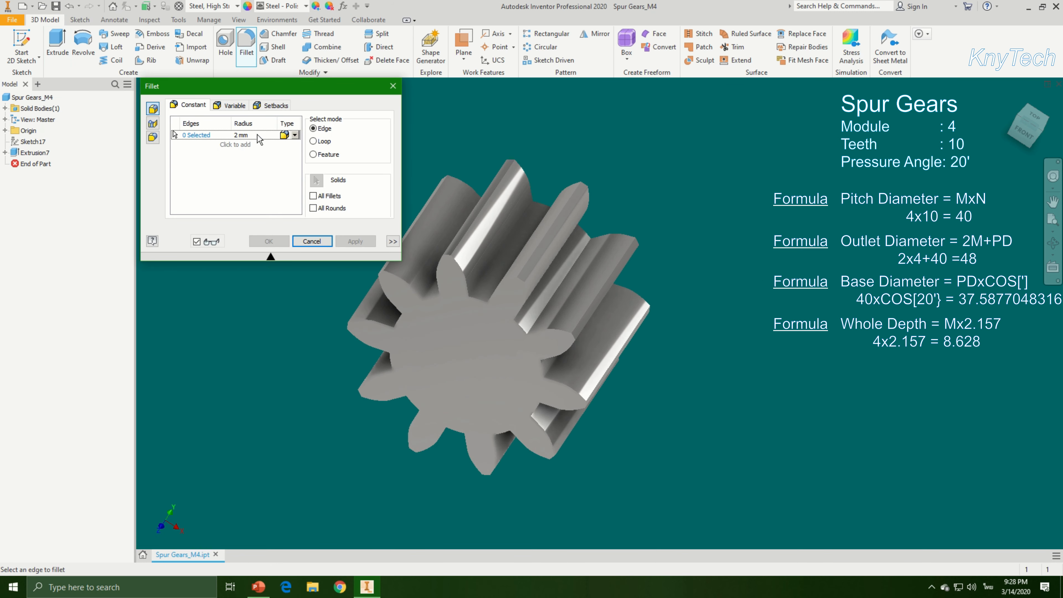
left_click(242, 138)
type("1")
scroll(575, 322, "down", 5)
left_click(593, 330)
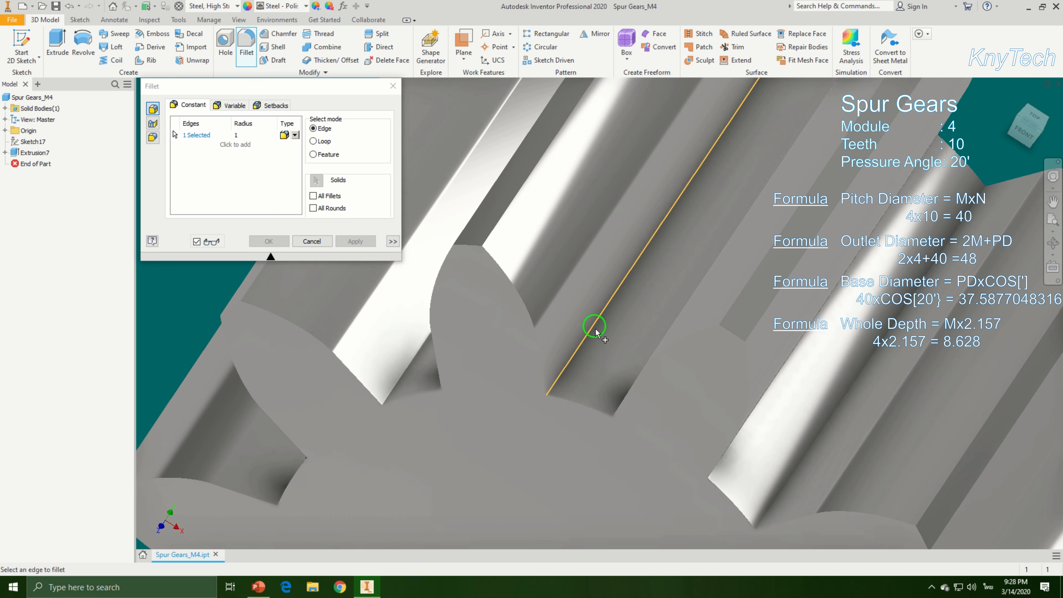
scroll(610, 344, "up", 5)
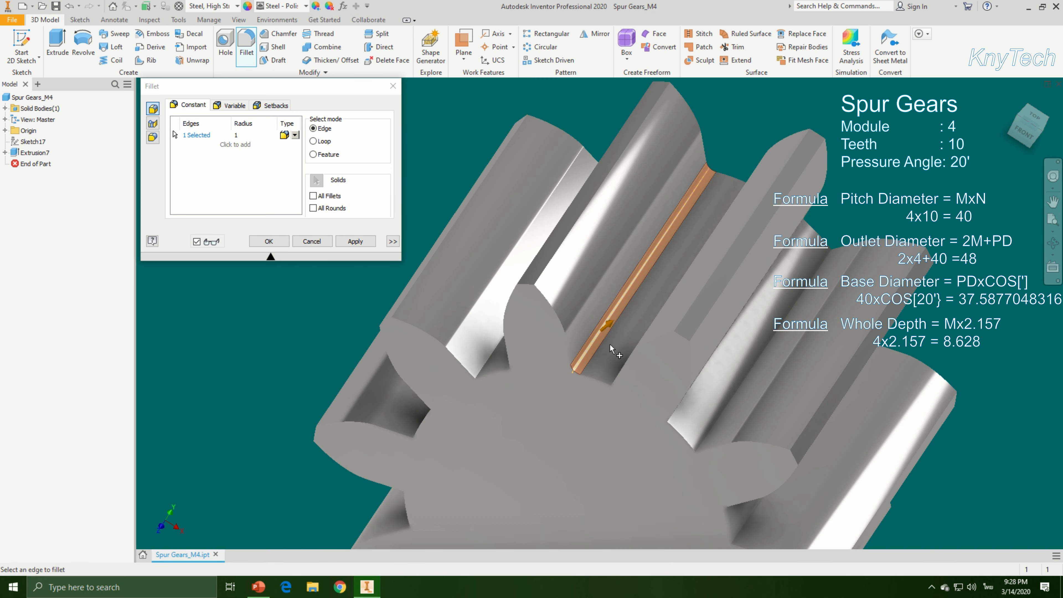
middle_click_drag(635, 326, 740, 257, "shift")
left_click(744, 258)
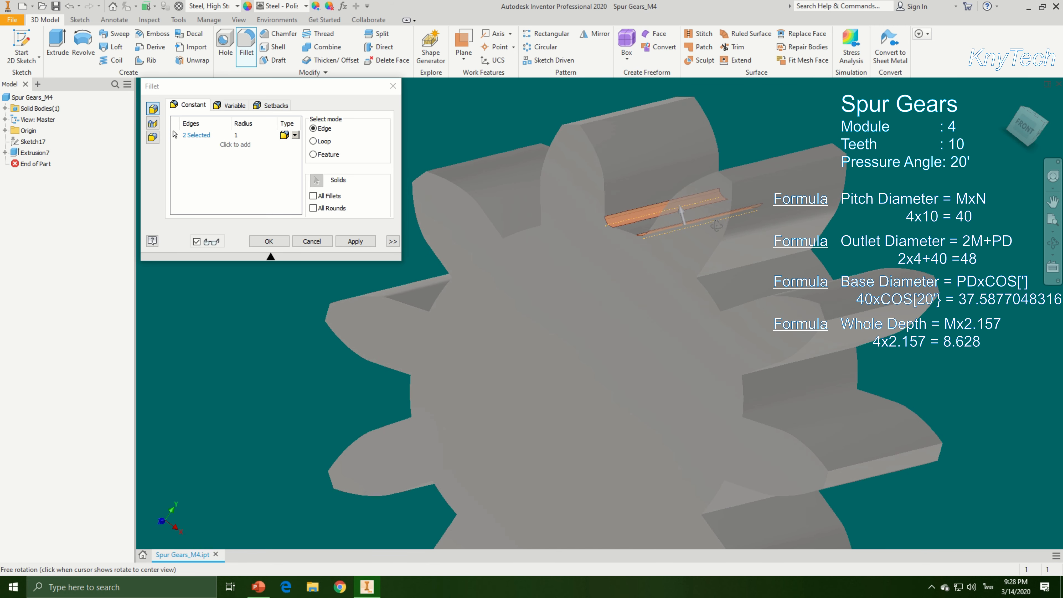
Step: Set the radius of the two root edges' fillet to 2 mm and apply it
left_click(247, 135)
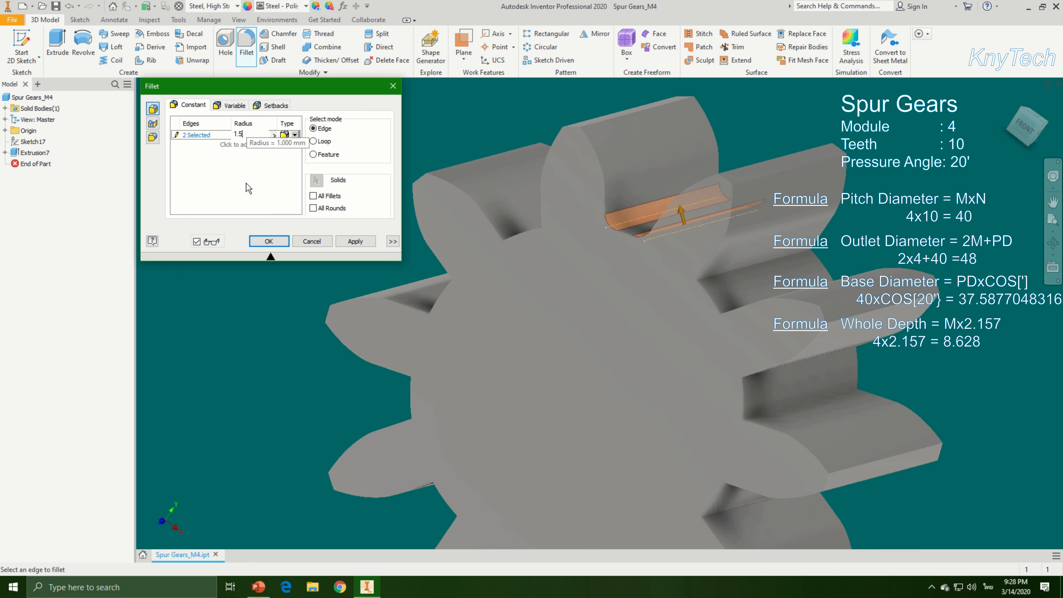
left_click(231, 134)
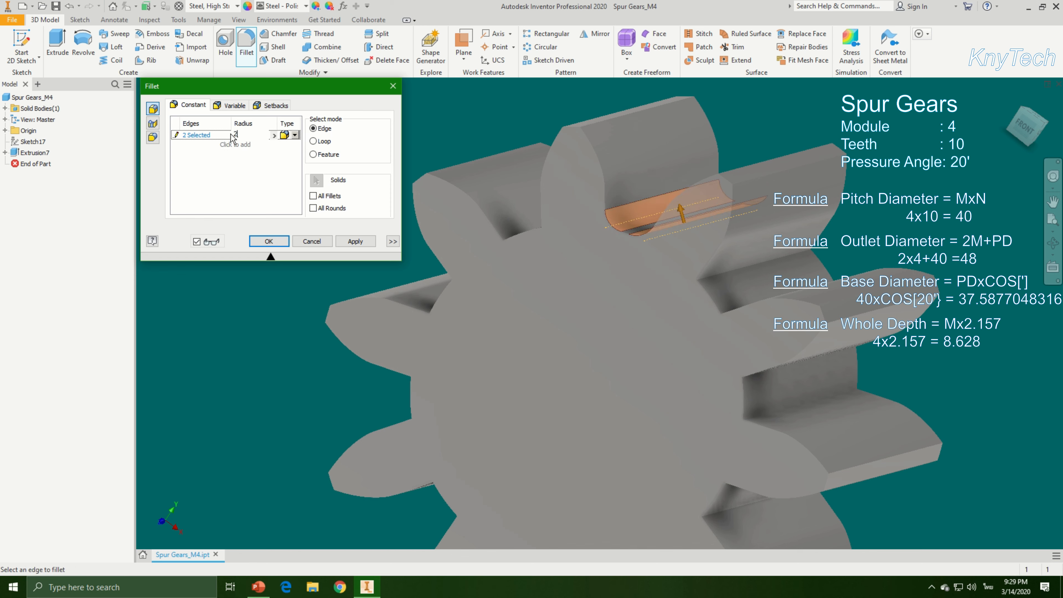
left_click(354, 242)
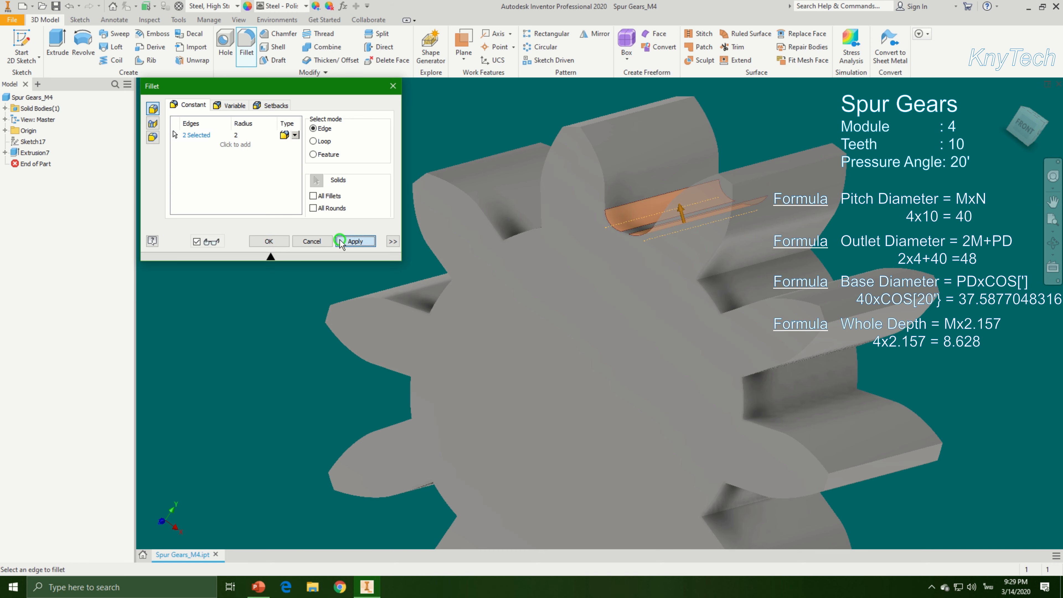
left_click(311, 242)
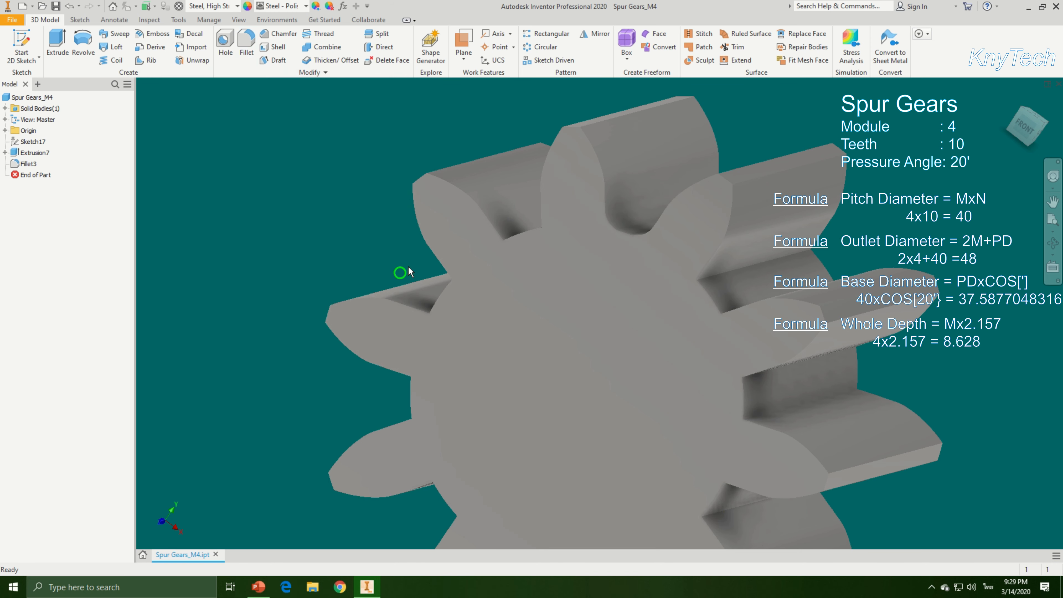
Step: Create a circular pattern of the root fillet around the gear's central axis with 10 instances over 360°
left_click(544, 46)
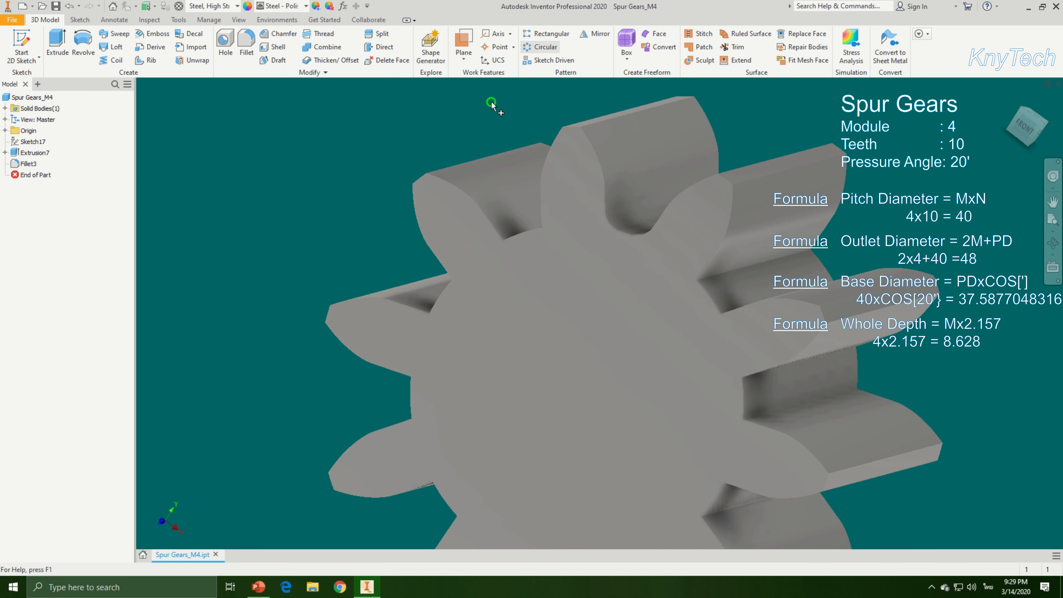
scroll(478, 188, "up", 3)
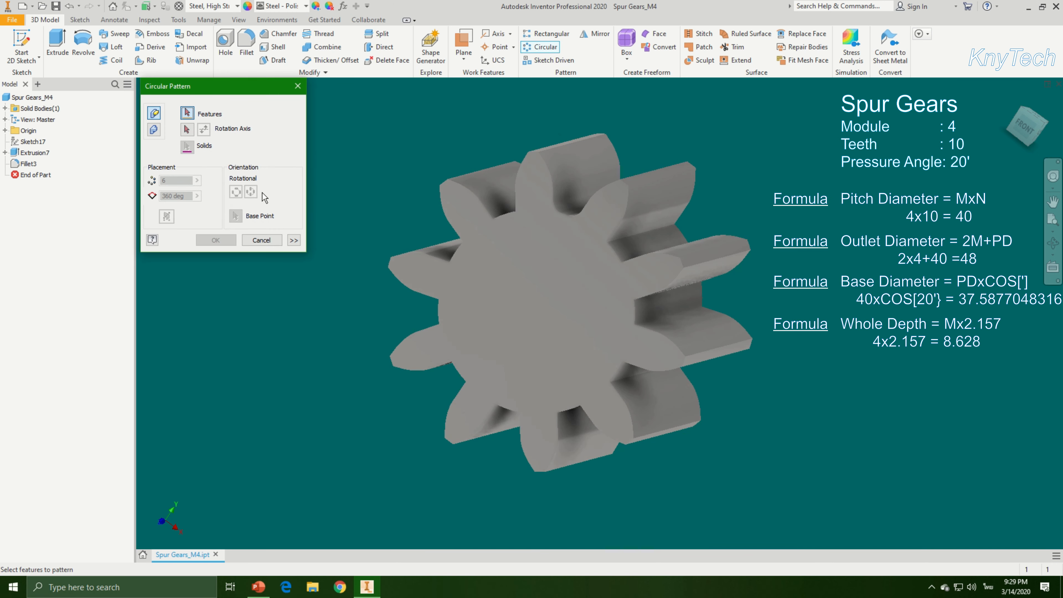
left_click(565, 206)
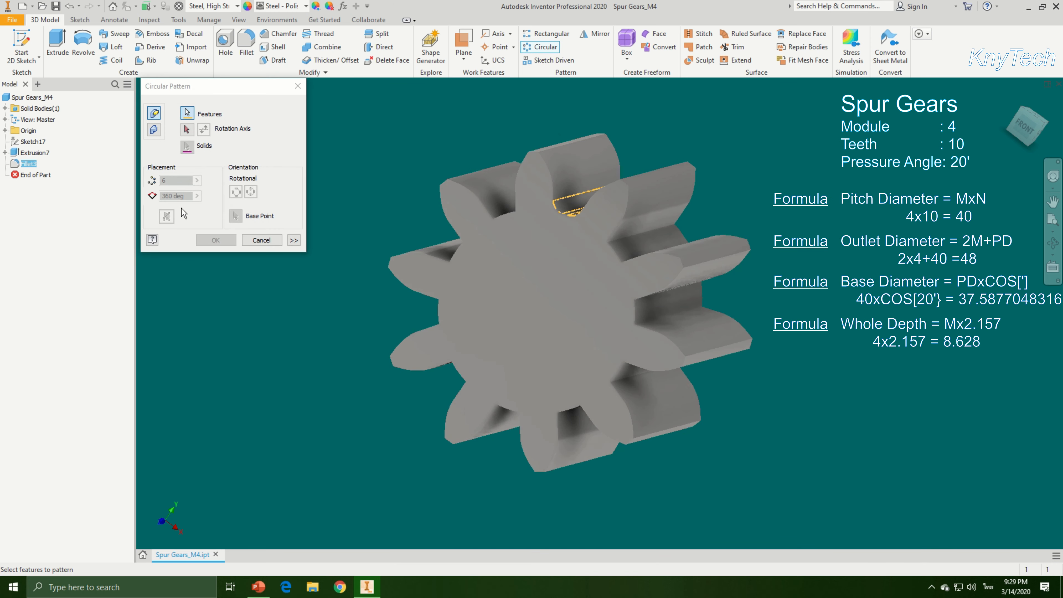
left_click(188, 130)
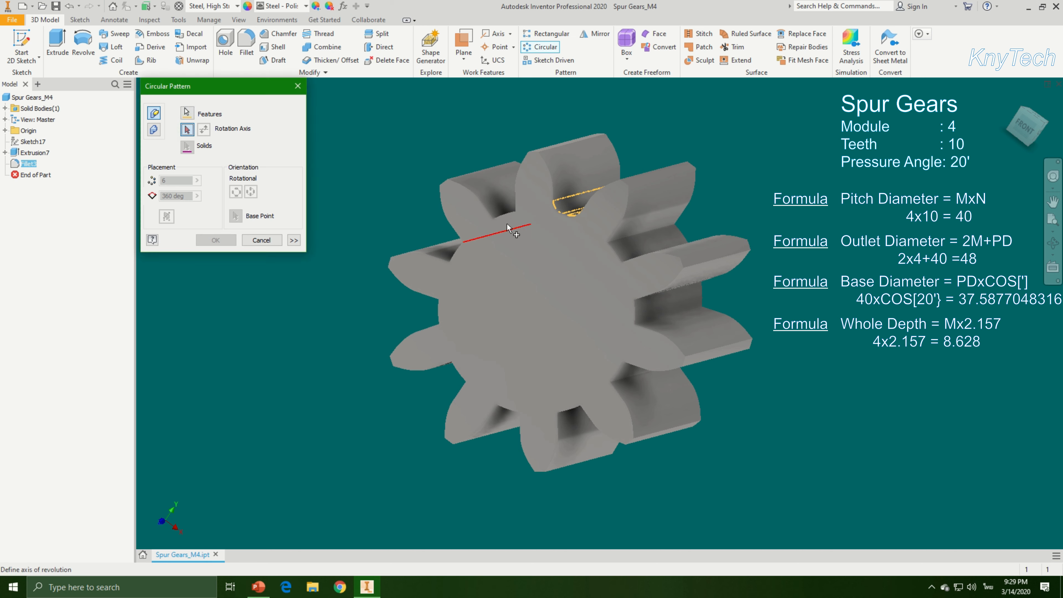
left_click(508, 217)
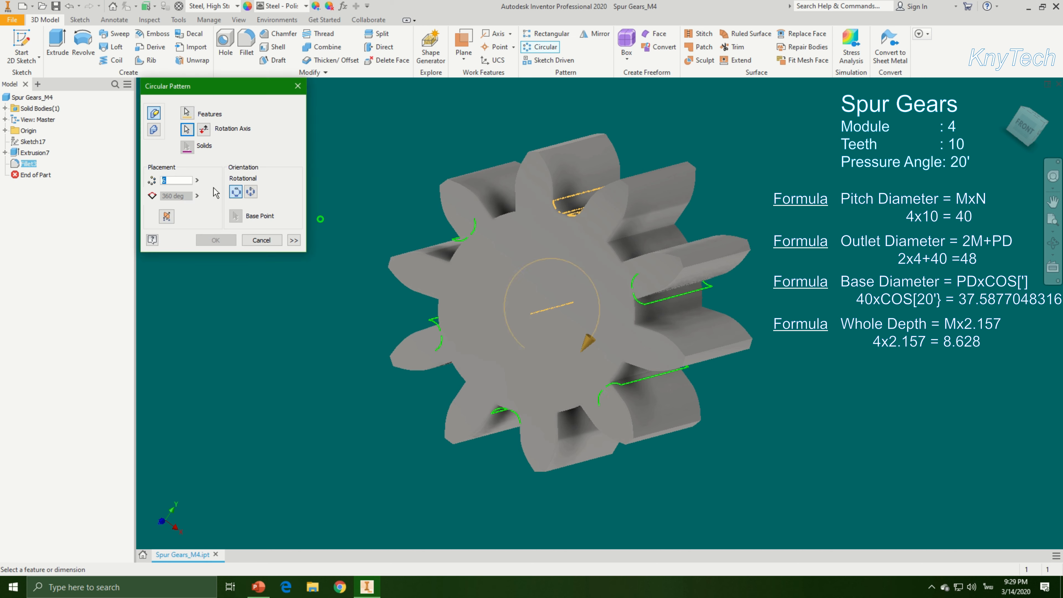
double_click(188, 179)
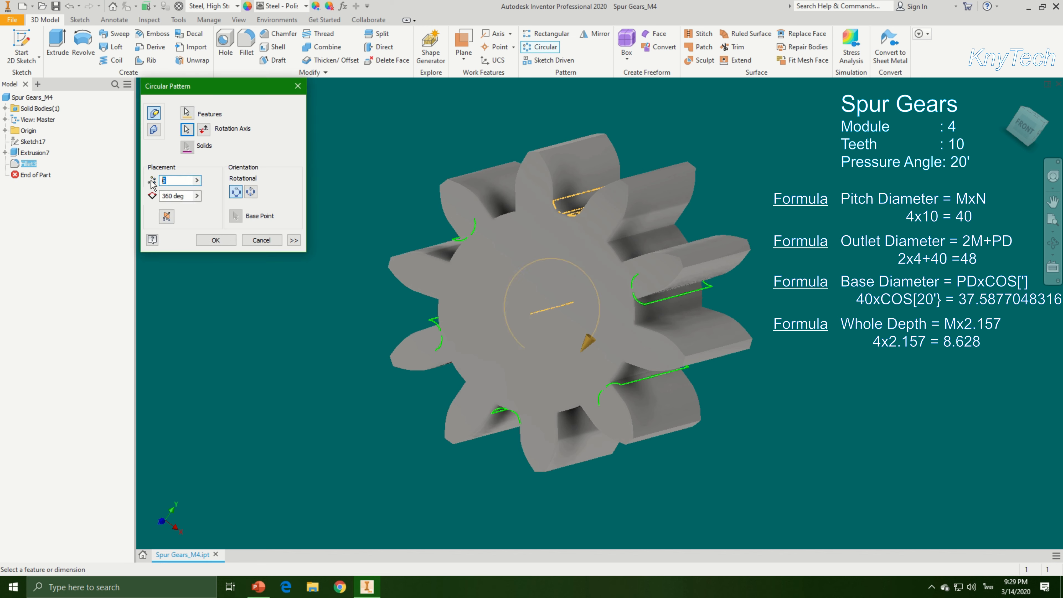
type("10")
left_click(213, 241)
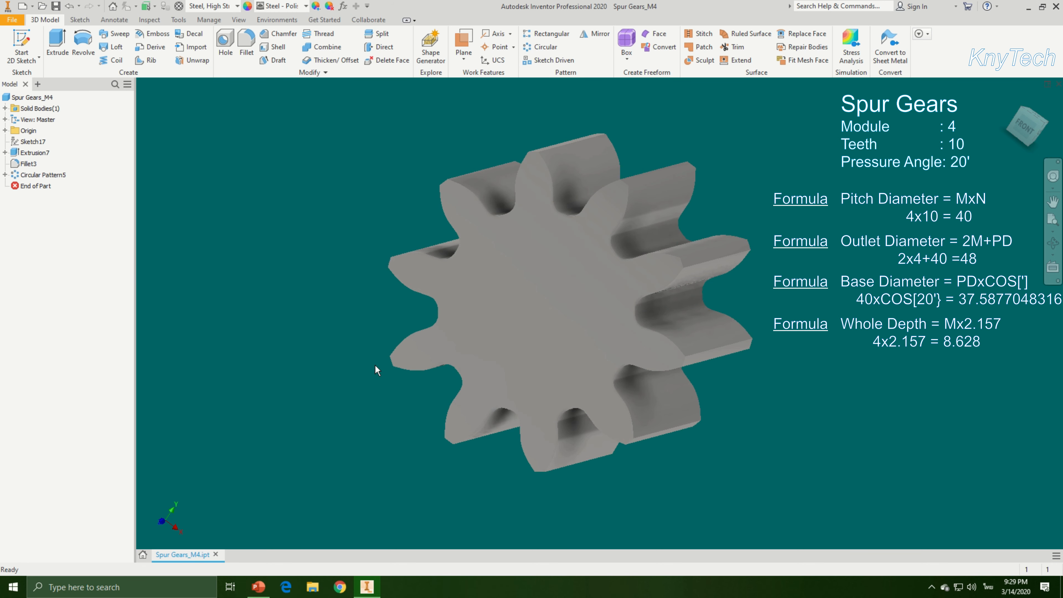
middle_click_drag(539, 344, 504, 380, "shift")
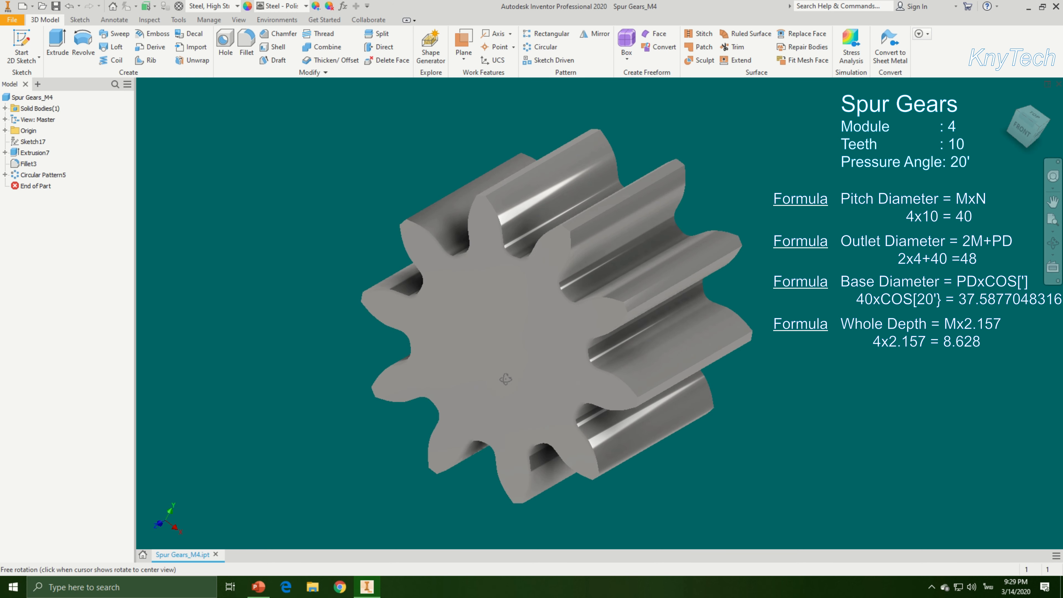